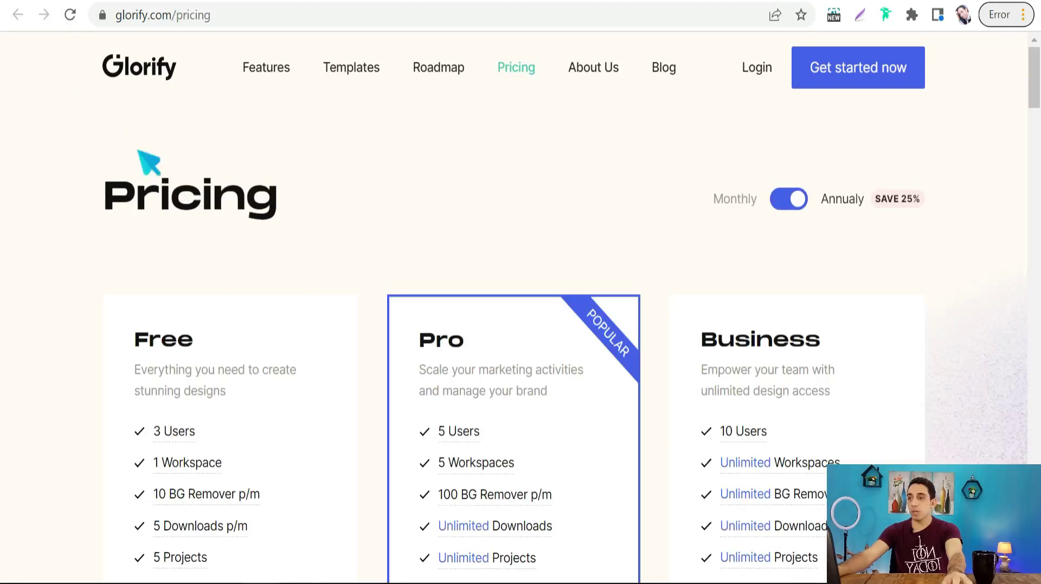
- Scroll Glorify's pricing page to the Free $0, Pro $29.99 and Business $74.99 plans
scroll(227, 244, down, 3)
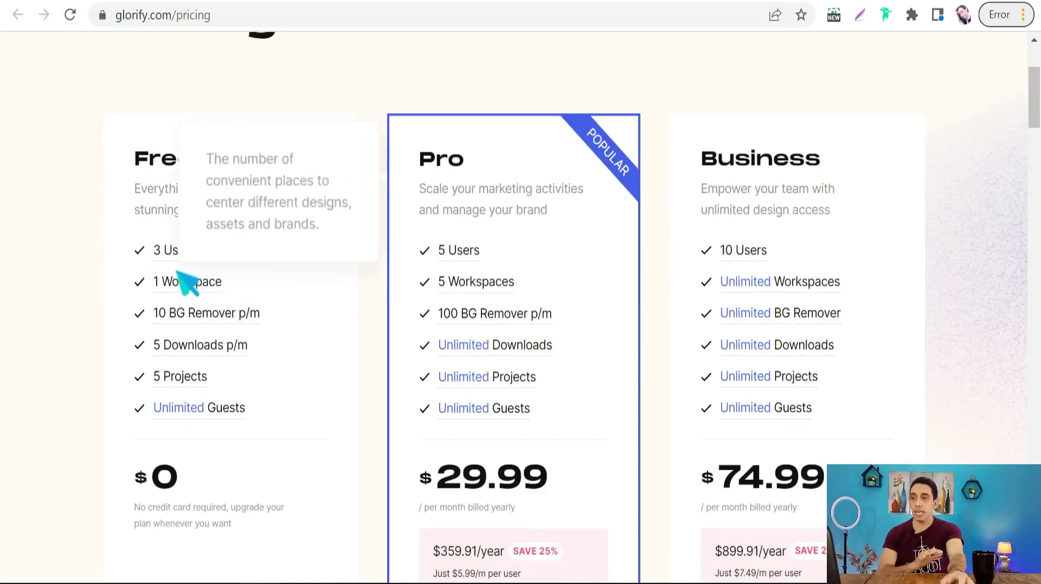
- Choose Start for Free on the free plan to reach the sign-up form
scroll(183, 274, down, 3)
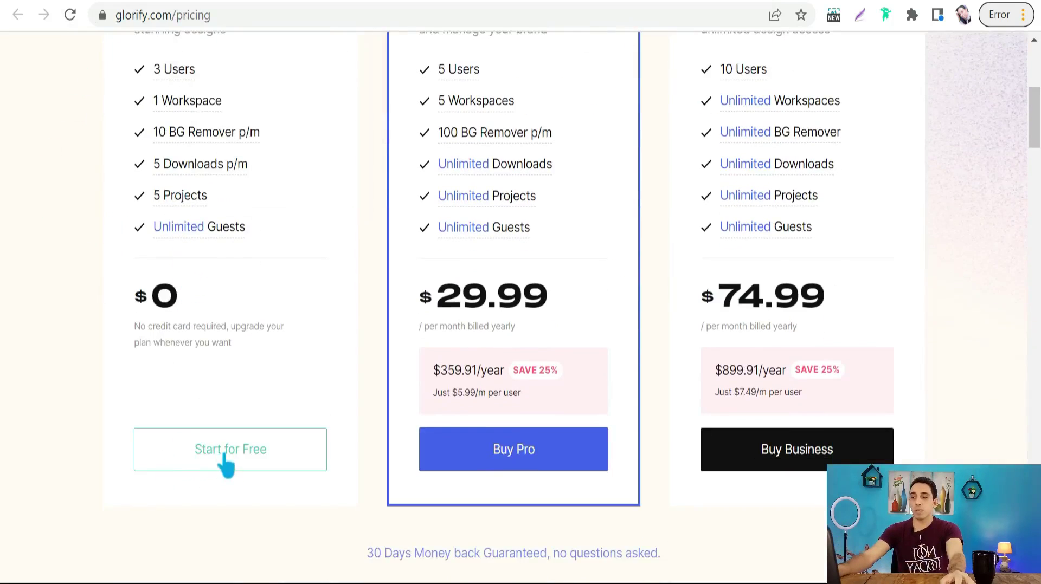
click(210, 462)
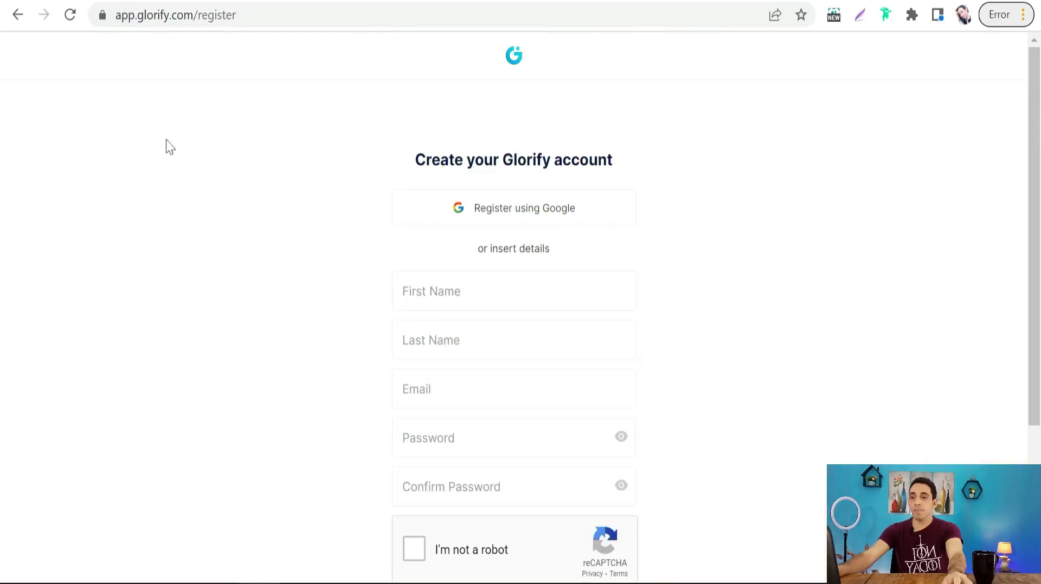
scroll(258, 354, down, 3)
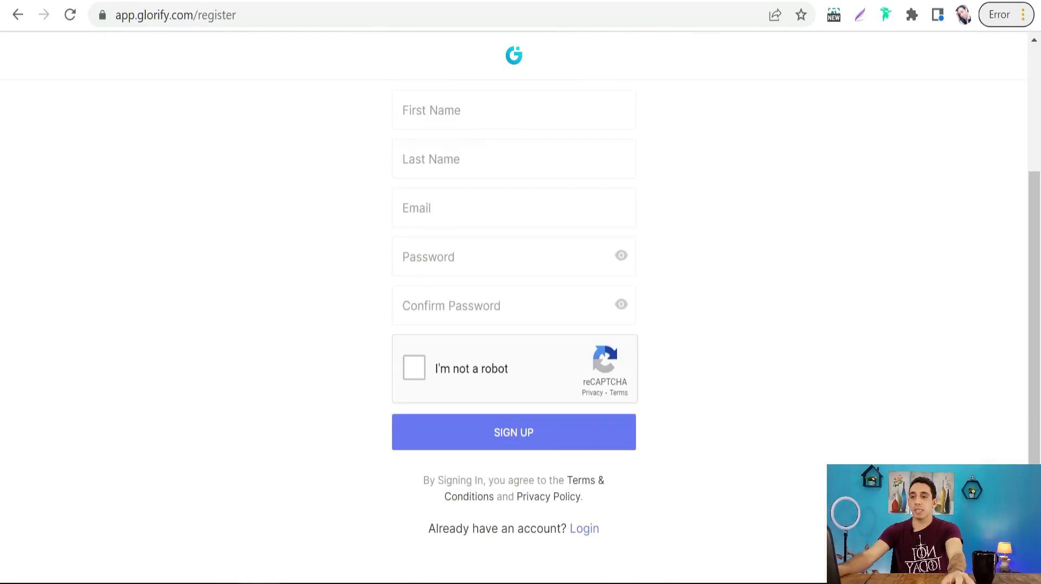
scroll(360, 281, up, 2)
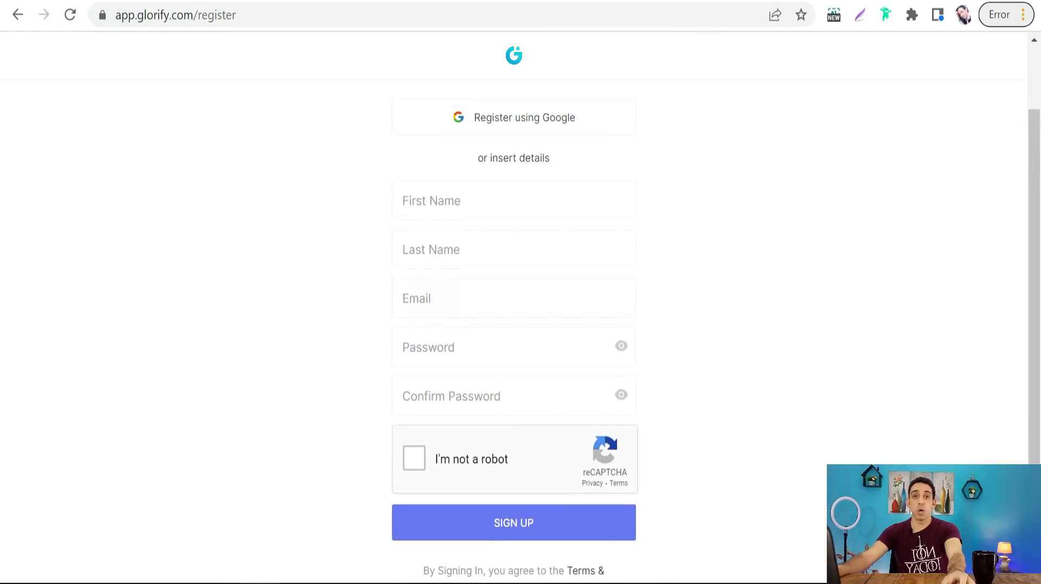
- Fill in the first name, last name, pasted e-mail and a password on the sign-up form
click(514, 201)
text(ty)
key(Tab)
text(g)
key(Tab)
key(ctrl+v)
key(Tab)
text(123)
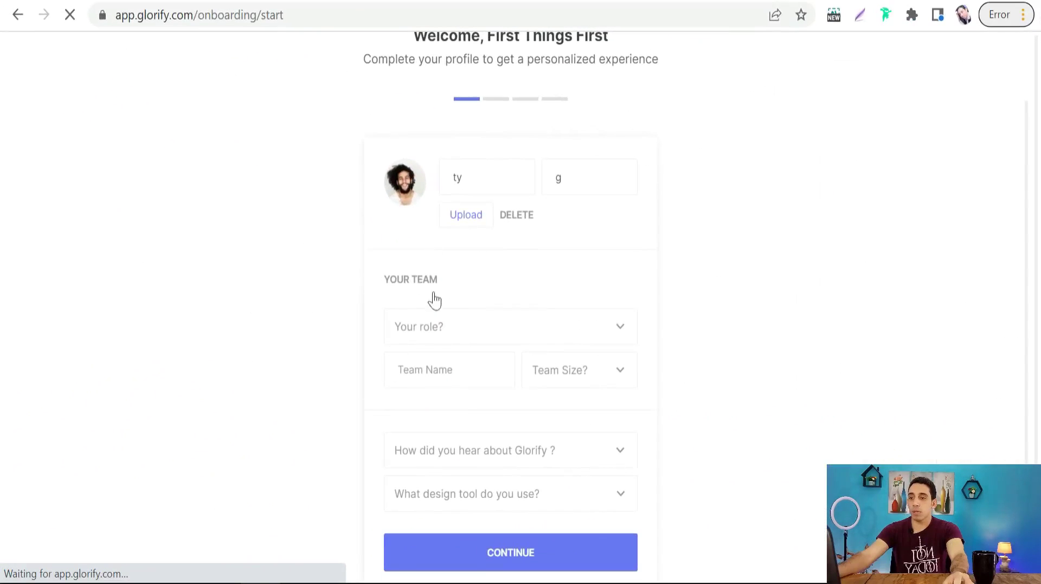
- Set the role to Designer and enter 'fg' as the team name
click(604, 337)
scroll(433, 428, down, 2)
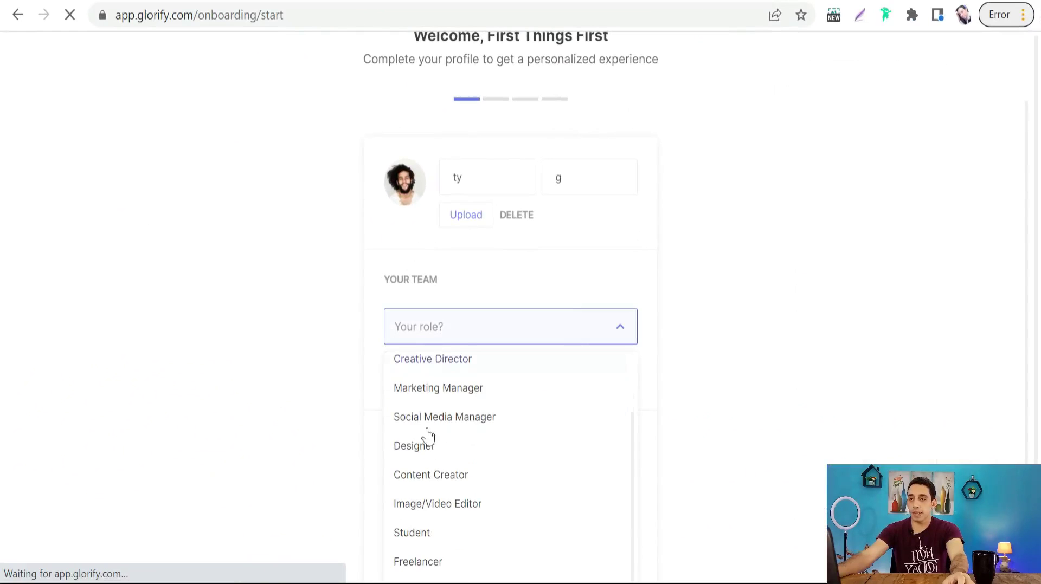
click(437, 459)
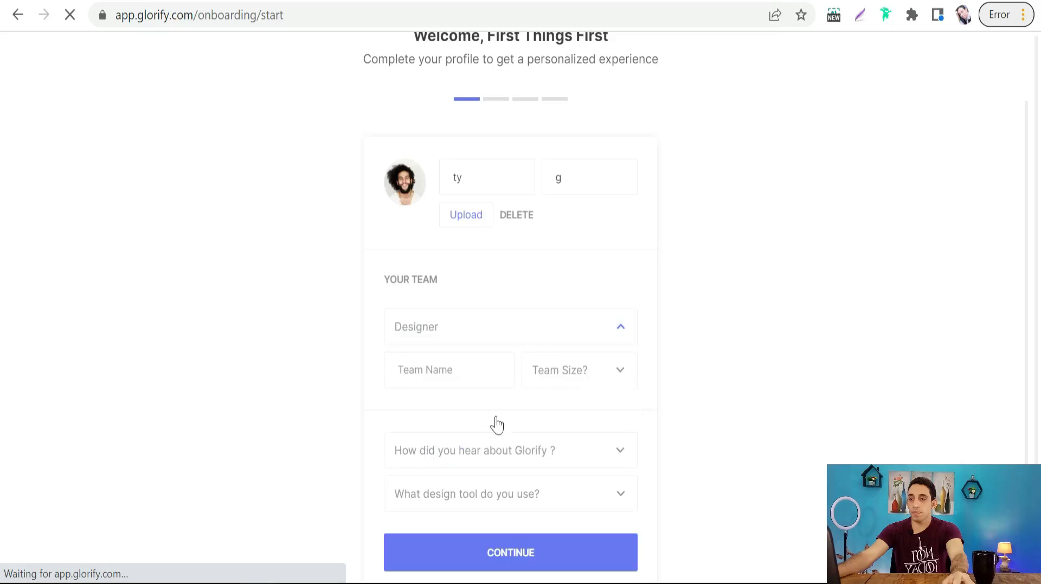
click(437, 372)
text(fg)
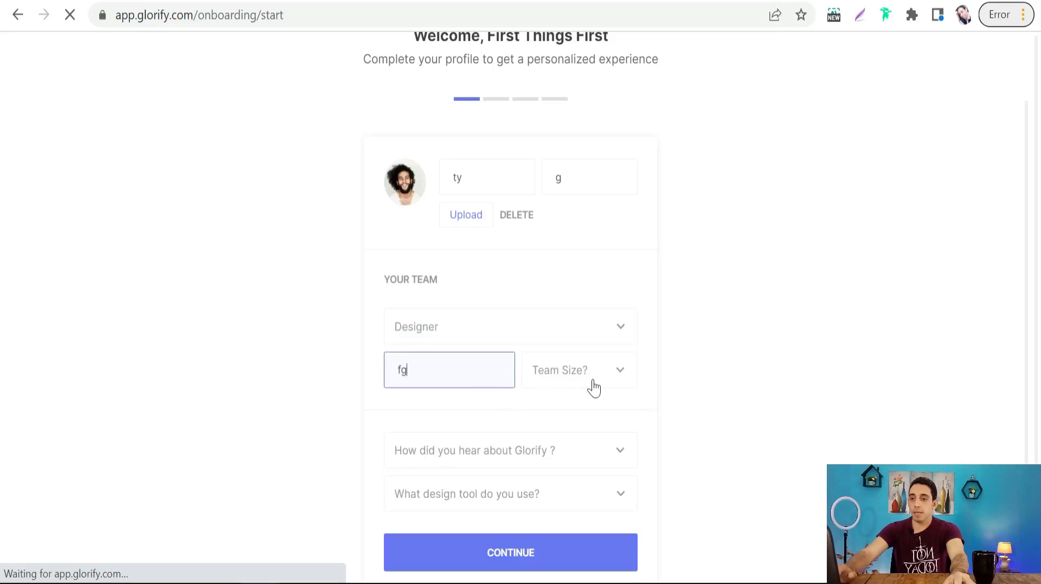
- Set team size to 1 - 3 and the referral source to From a Friend
click(621, 375)
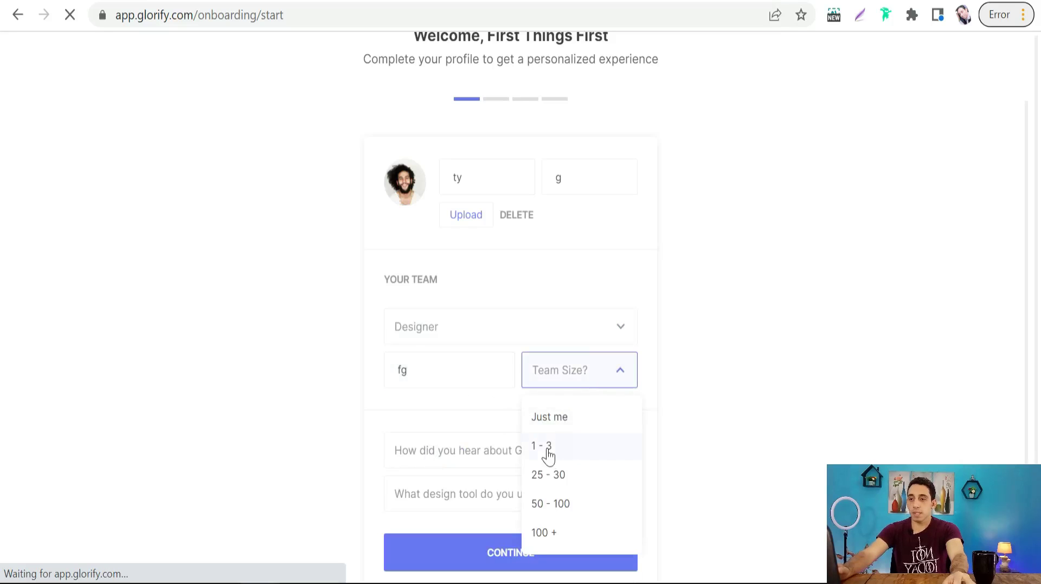
click(549, 457)
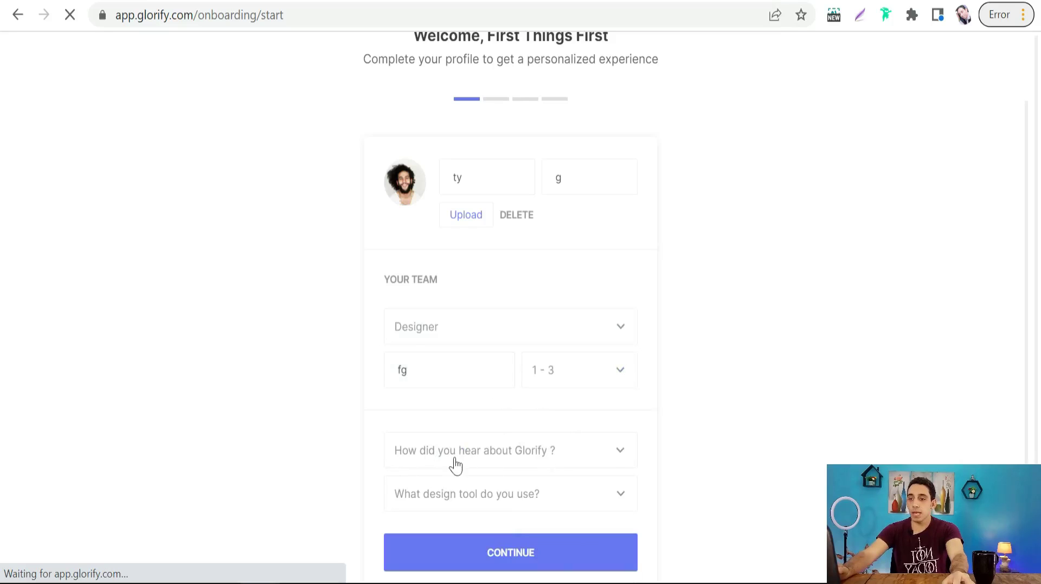
click(619, 459)
scroll(438, 492, down, 3)
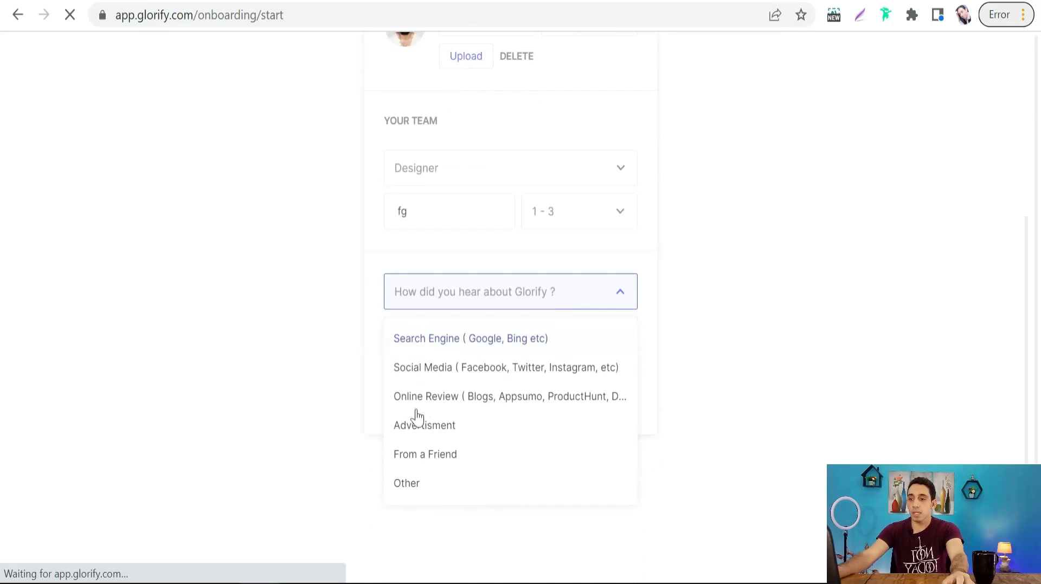
click(412, 465)
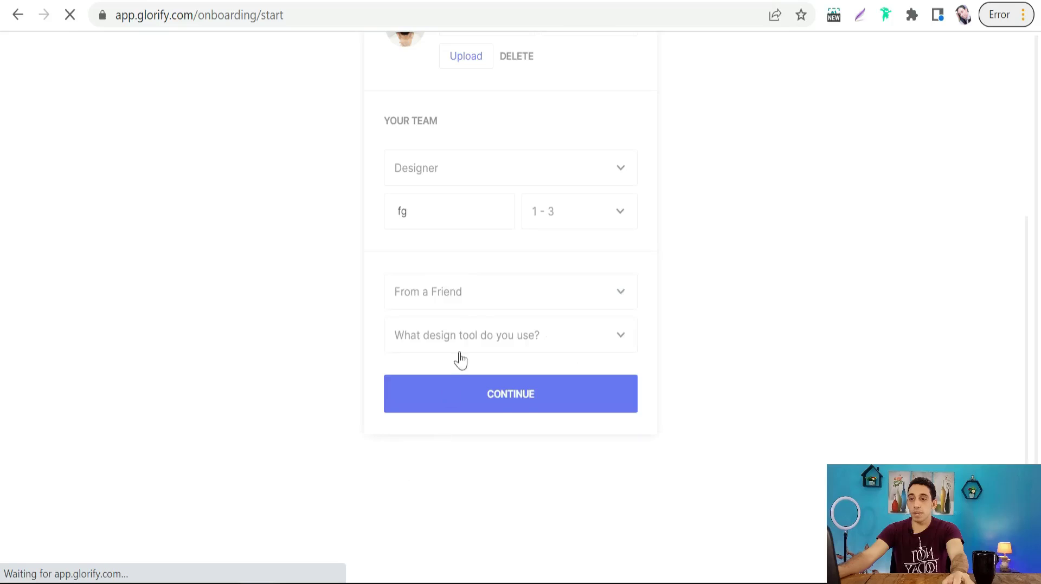
click(619, 297)
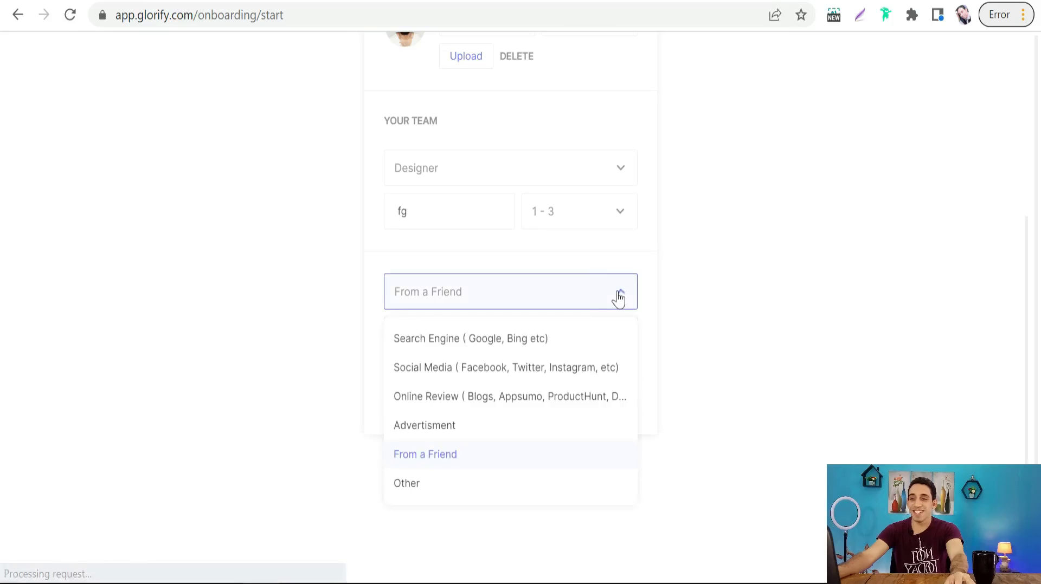
click(711, 297)
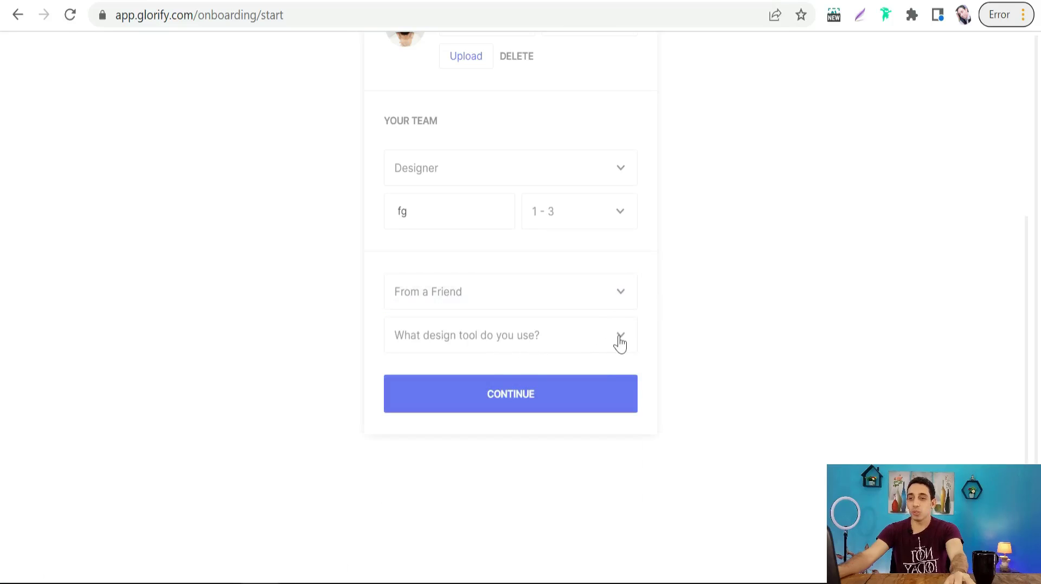
- Tick Canva as the design tool used and submit the profile step
click(625, 343)
scroll(417, 481, down, 2)
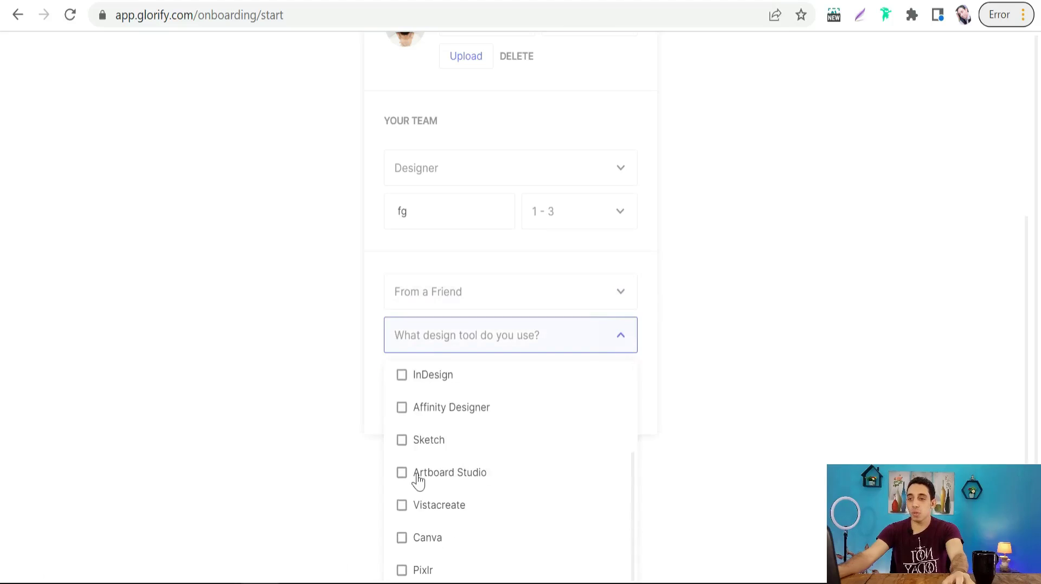
click(421, 544)
scroll(710, 358, down, 2)
click(727, 353)
click(567, 311)
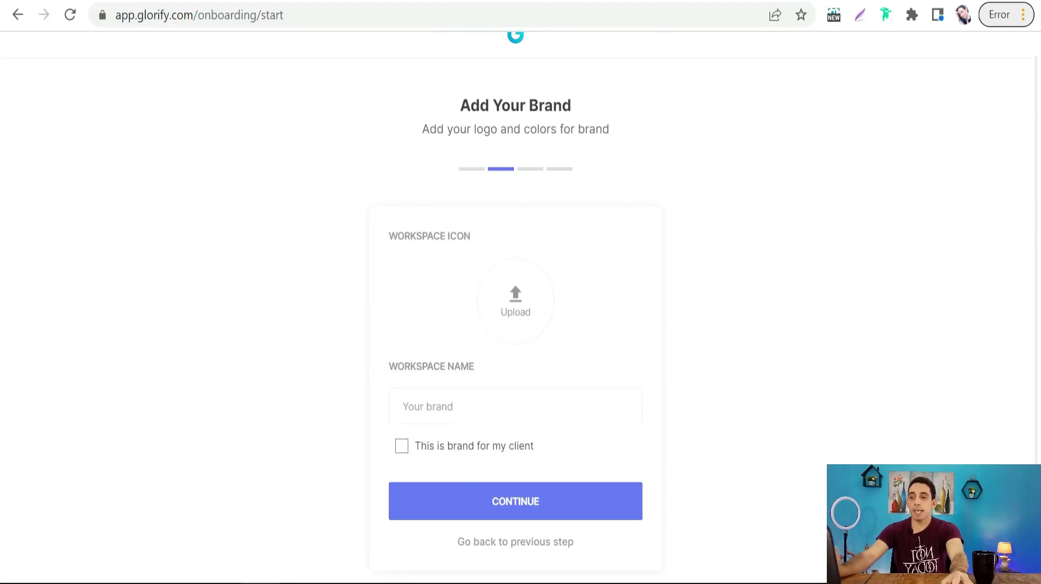
- Name the workspace 'fgfg', mark it as a client brand, and continue
click(429, 406)
text(fgfg)
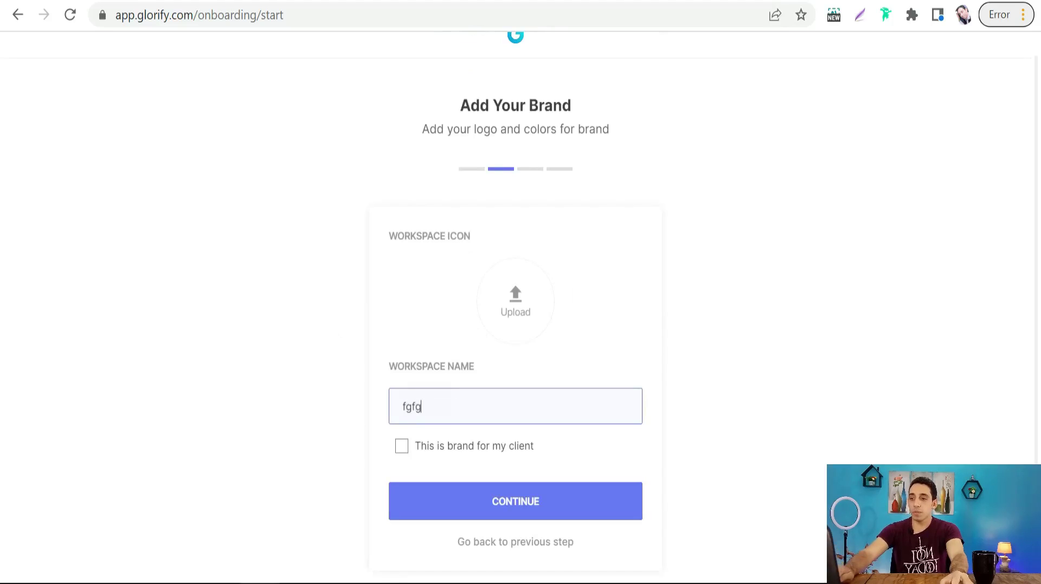
click(402, 448)
click(518, 509)
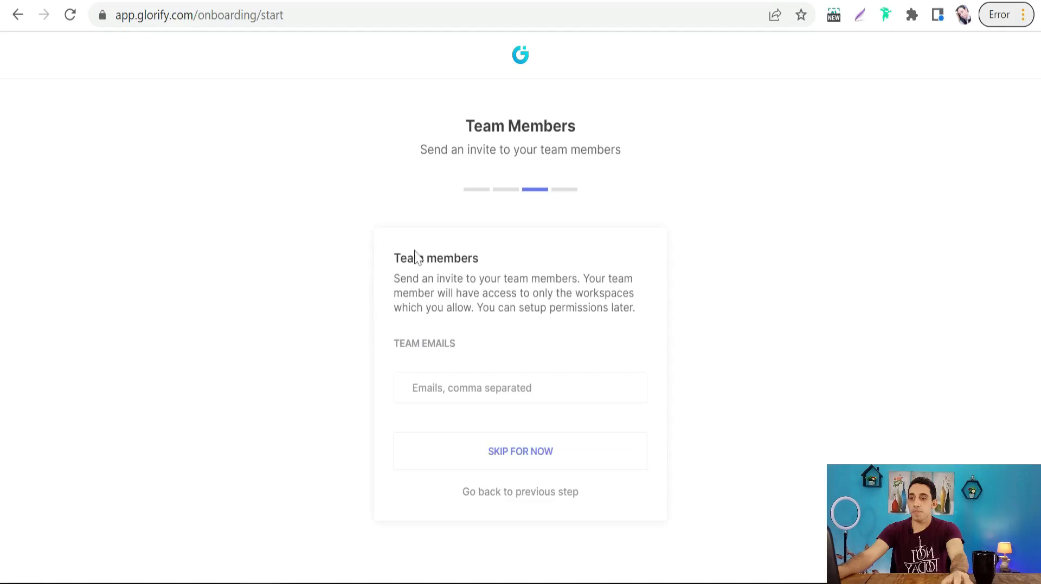
- Skip inviting team members and skip choosing platforms to finish onboarding
click(504, 458)
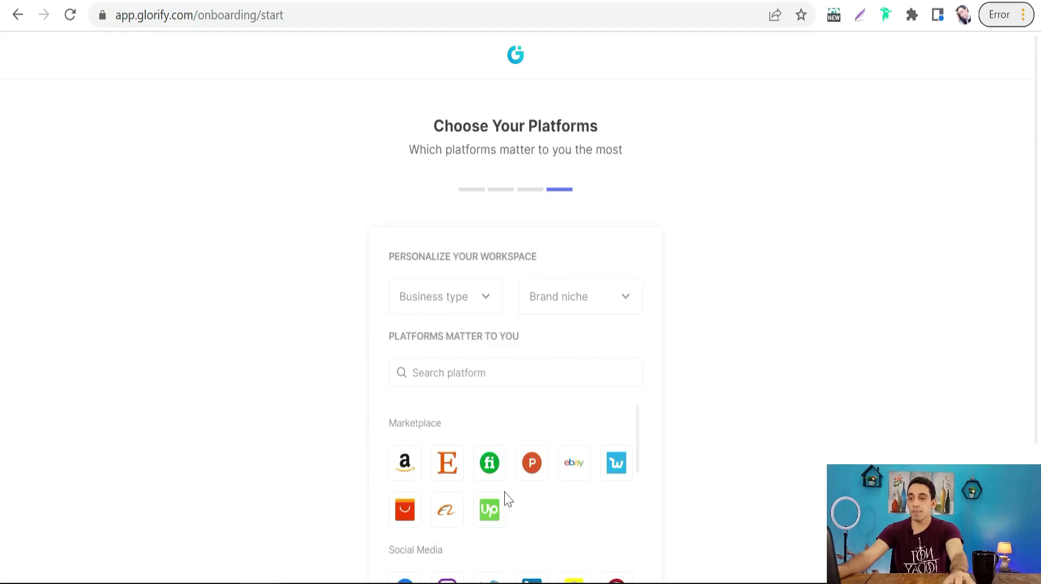
scroll(443, 452, down, 3)
scroll(575, 412, down, 3)
scroll(628, 389, down, 3)
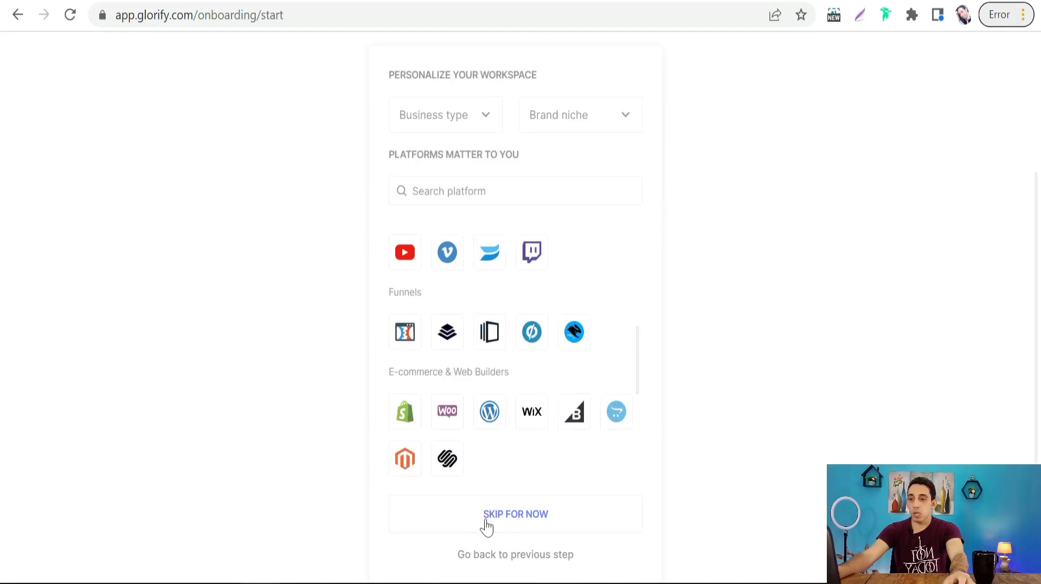
click(505, 515)
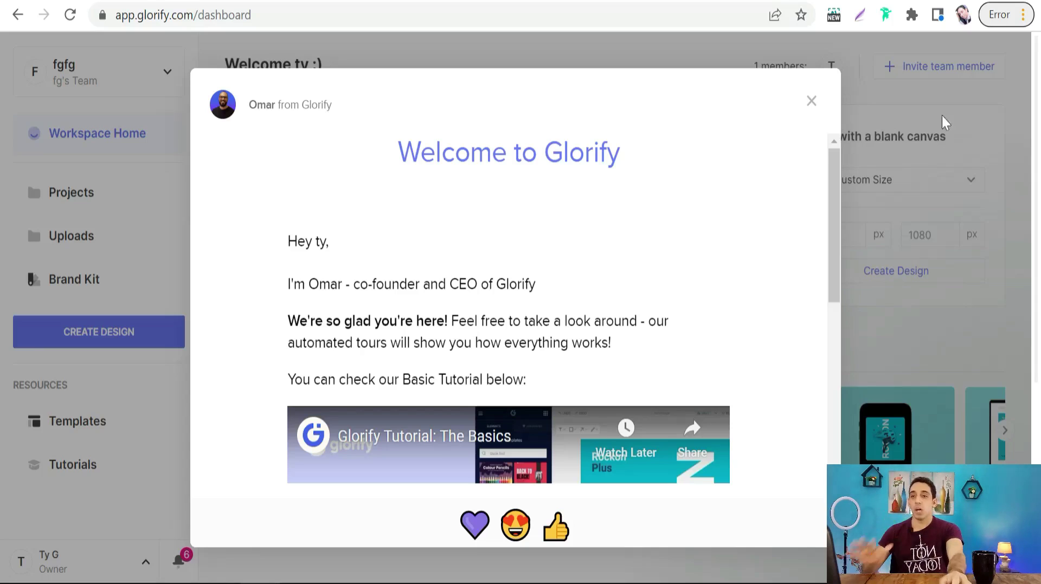
- Close the Welcome message and scroll to suggested templates like Hero Image 2000×2000
click(812, 107)
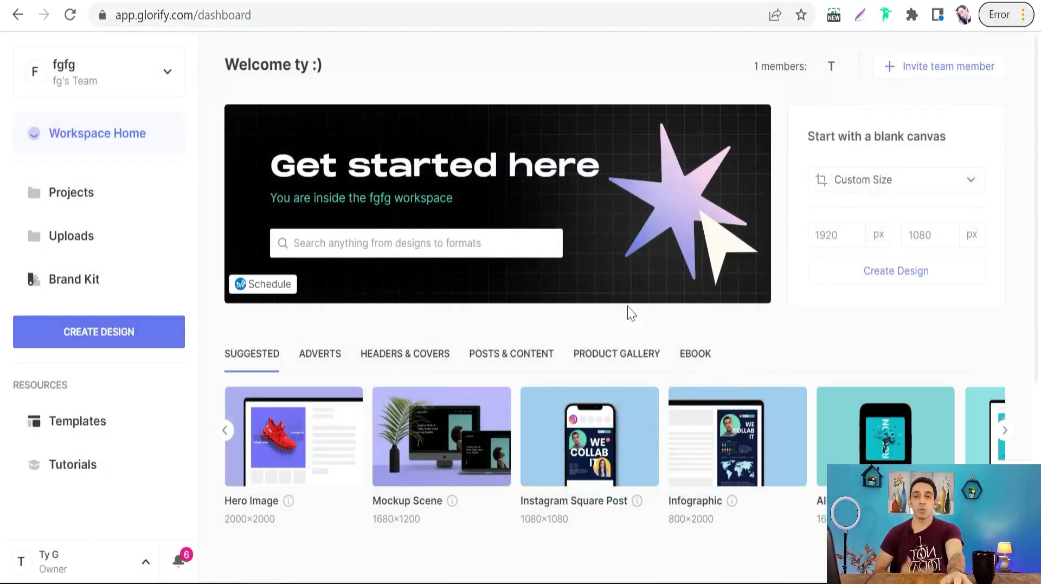
scroll(524, 309, down, 3)
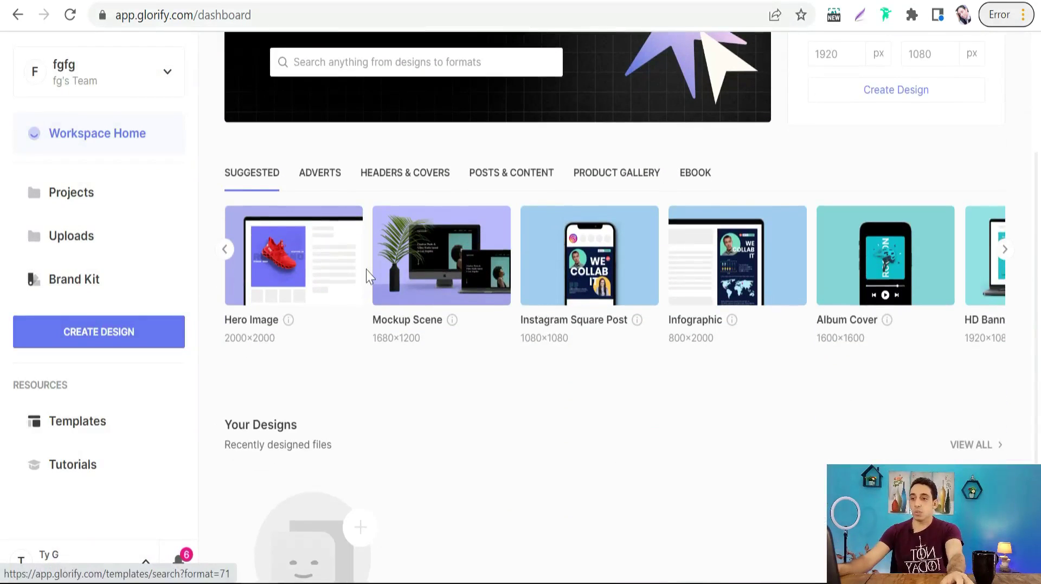
scroll(365, 282, down, 2)
scroll(388, 274, up, 2)
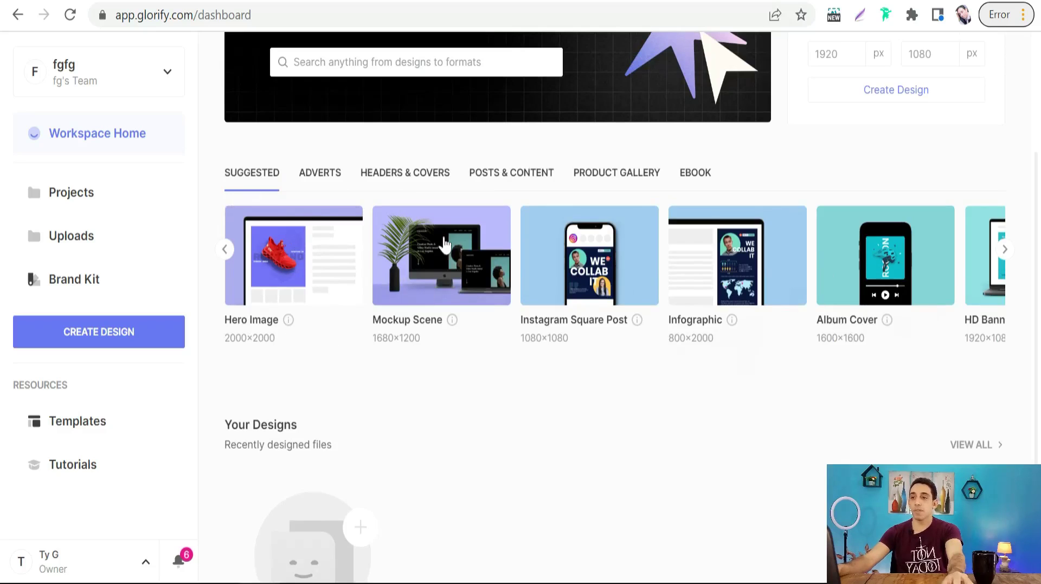
- Open the Mockup Scene templates, scroll through the grid, then scroll back up
click(432, 269)
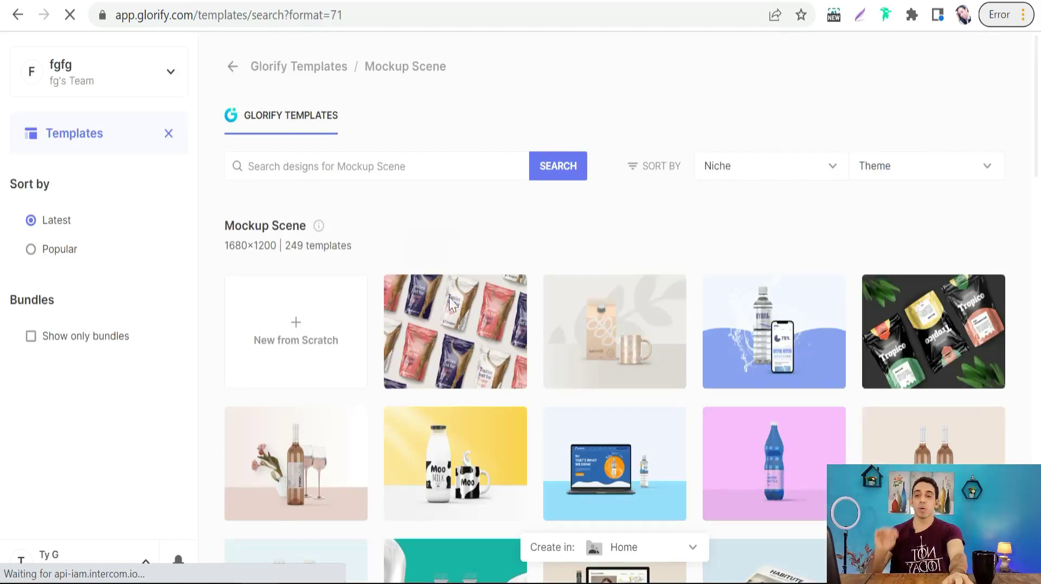
scroll(386, 428, down, 5)
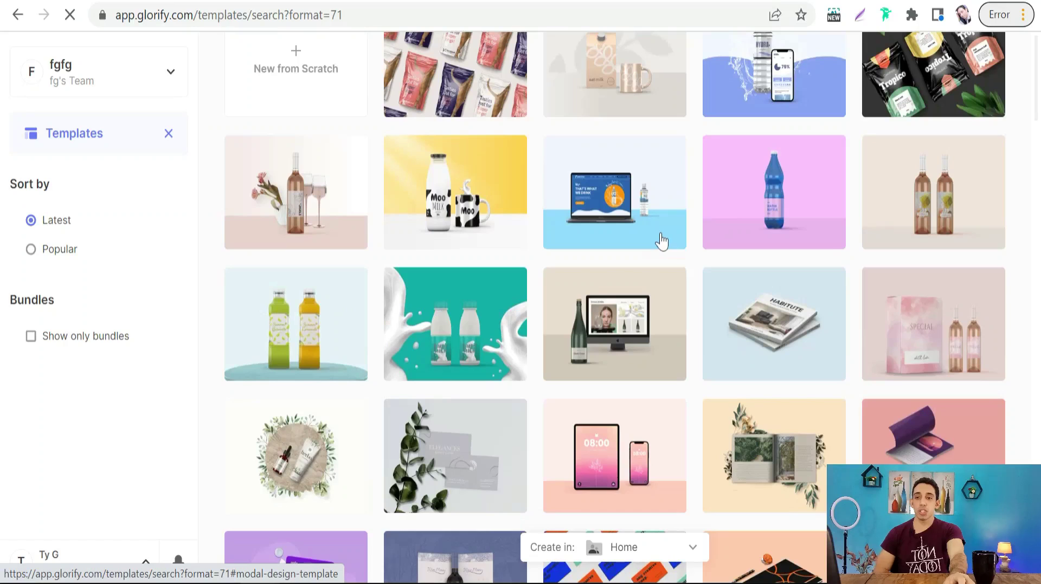
scroll(609, 326, down, 3)
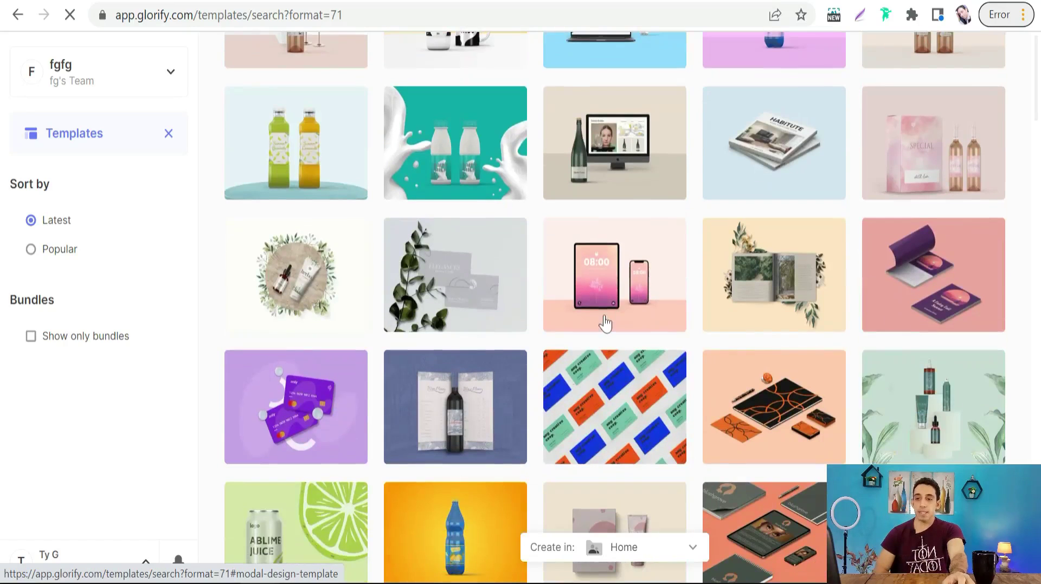
scroll(620, 348, down, 5)
scroll(380, 396, down, 10)
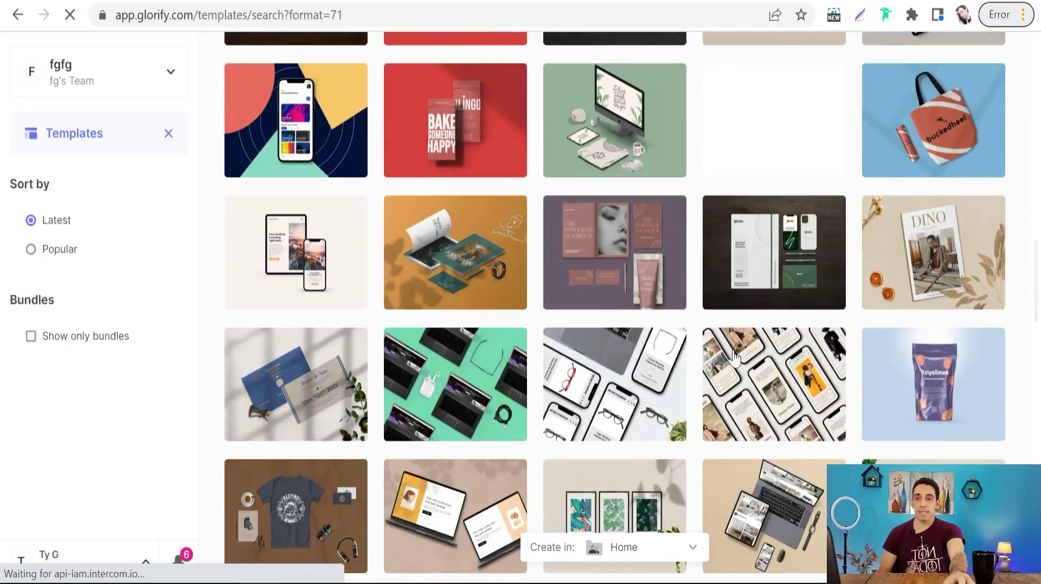
scroll(620, 317, down, 5)
scroll(478, 401, down, 15)
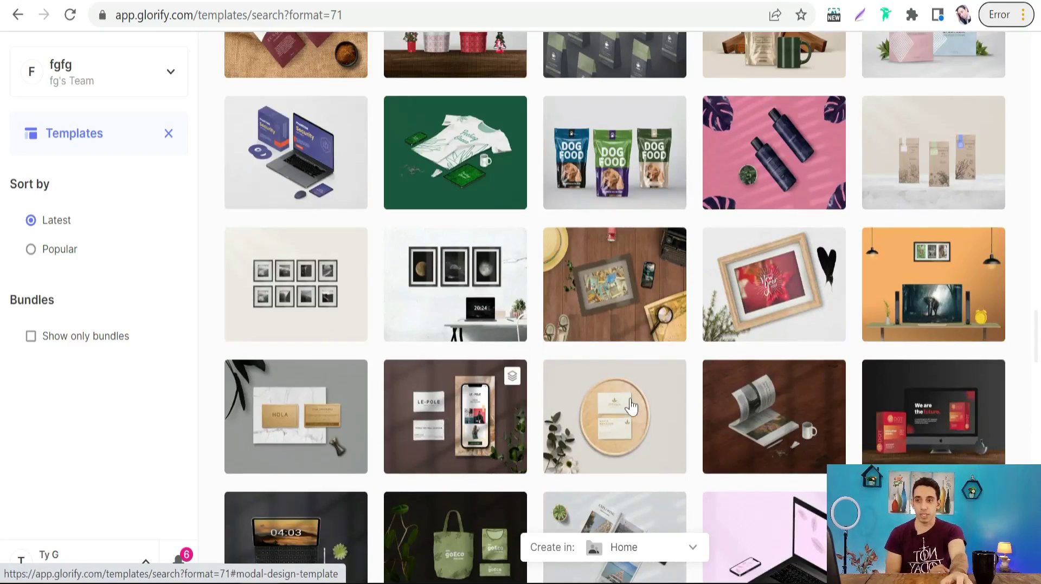
scroll(453, 429, up, 20)
scroll(461, 382, up, 3)
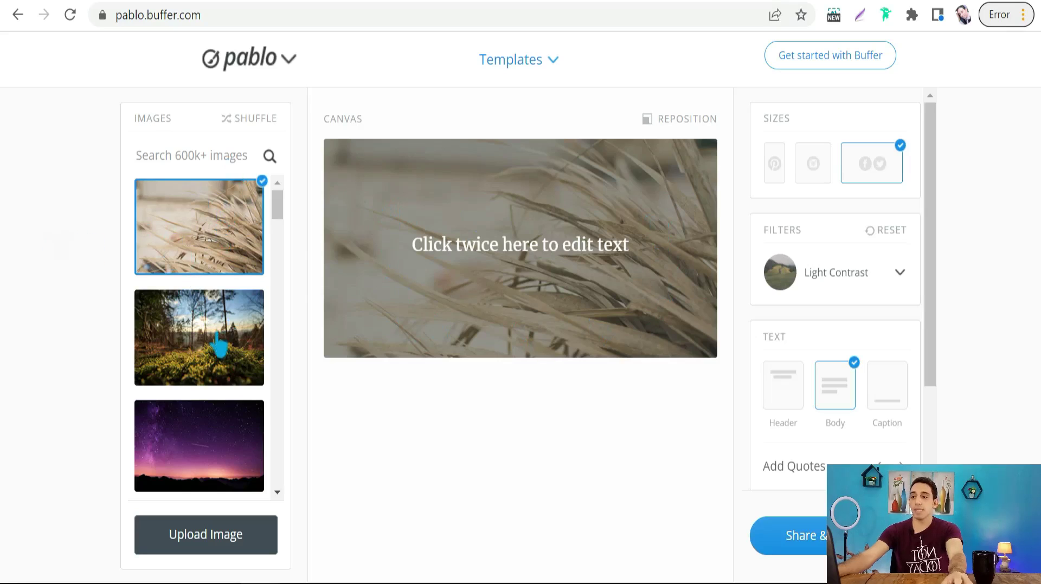
- Switch the dried-grass image canvas to the tall Pinterest portrait size
scroll(218, 346, down, 3)
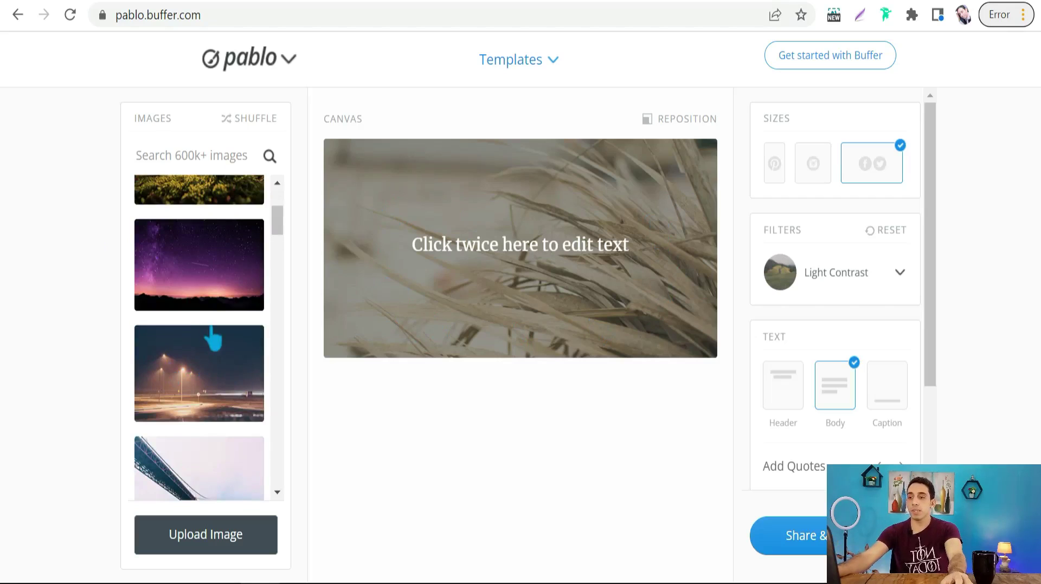
scroll(228, 355, down, 4)
scroll(195, 360, up, 7)
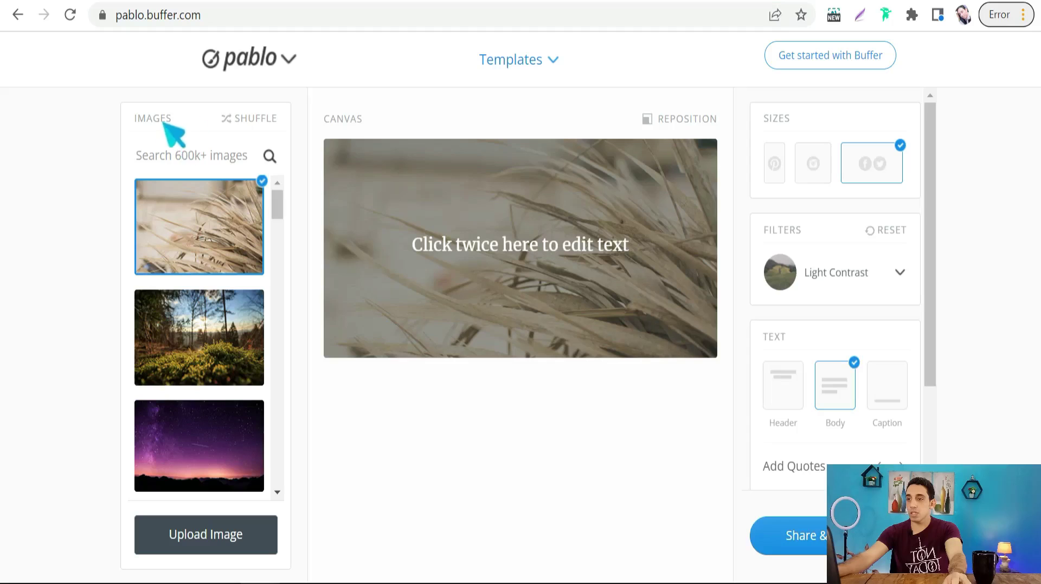
scroll(217, 432, down, 15)
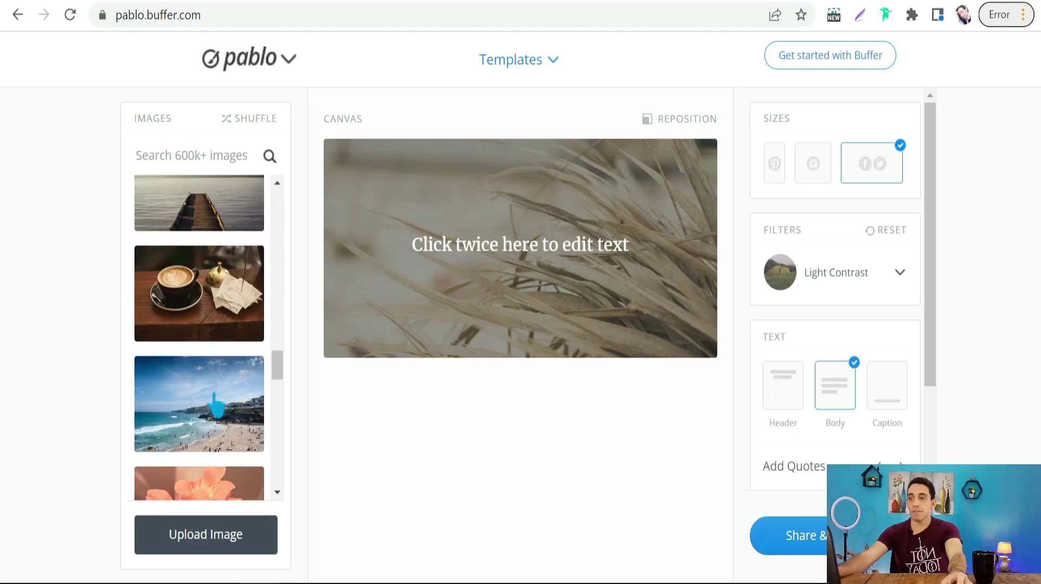
scroll(209, 412, down, 5)
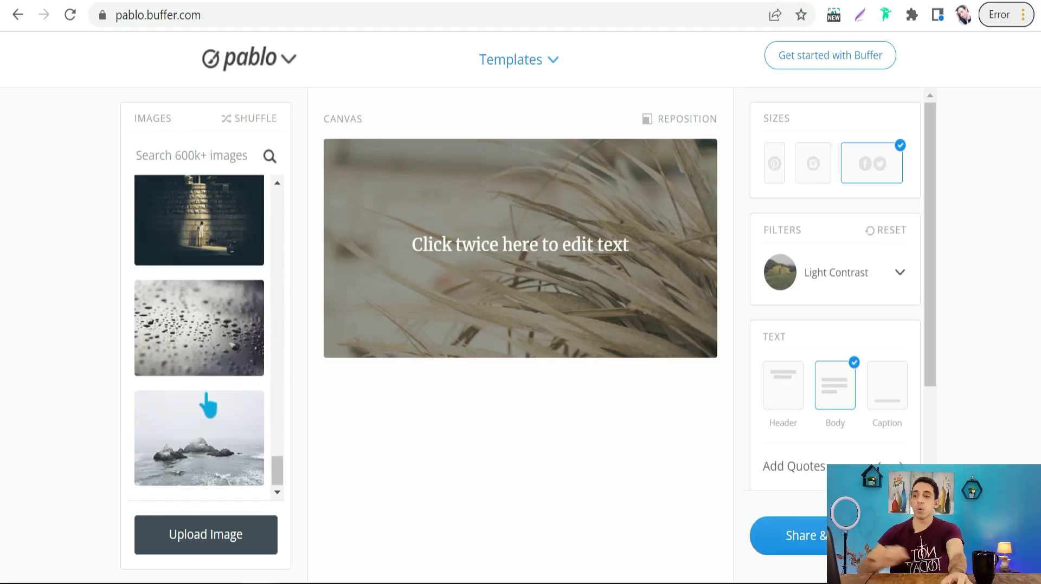
scroll(208, 407, up, 20)
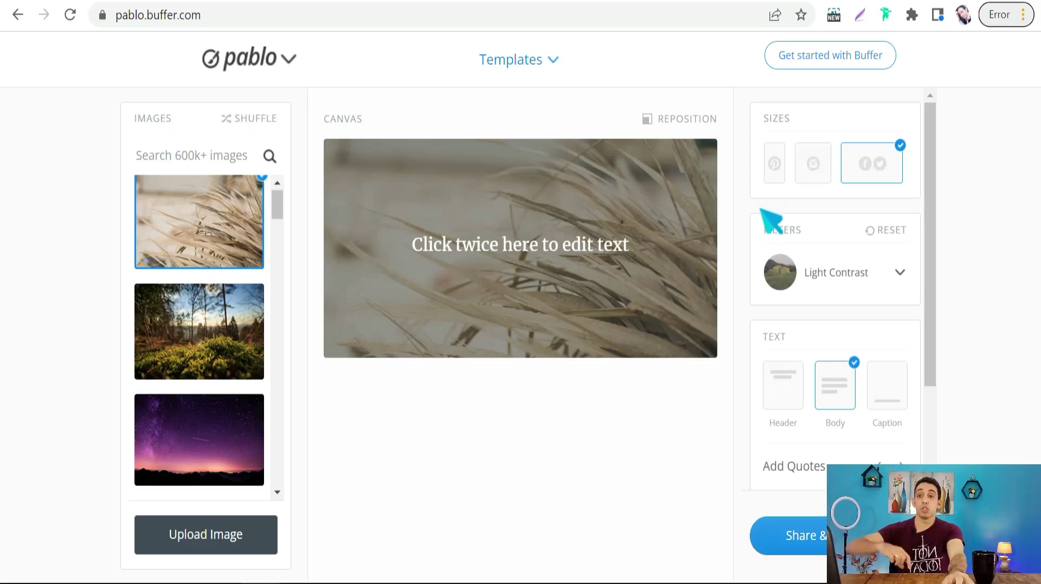
click(777, 166)
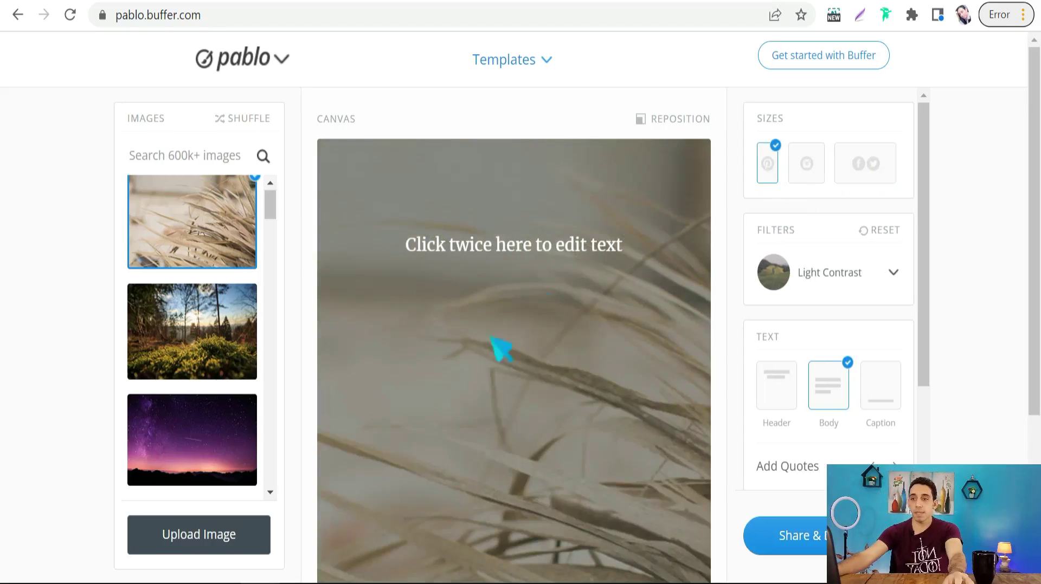
- Review the filters keeping Light Contrast, then add the 'Your awesome header text' header
scroll(505, 347, down, 4)
scroll(566, 283, up, 4)
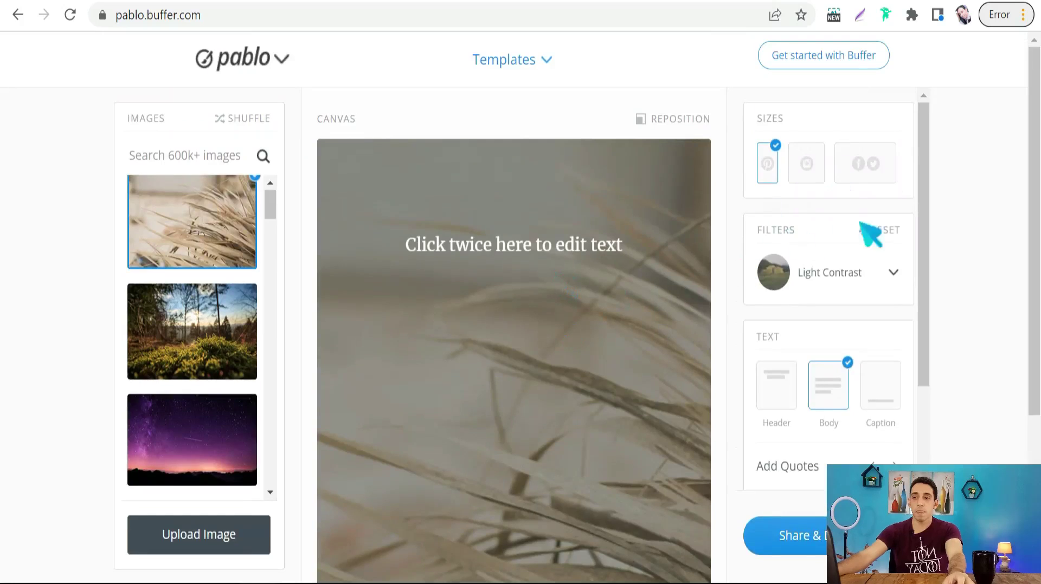
click(892, 272)
scroll(792, 374, down, 2)
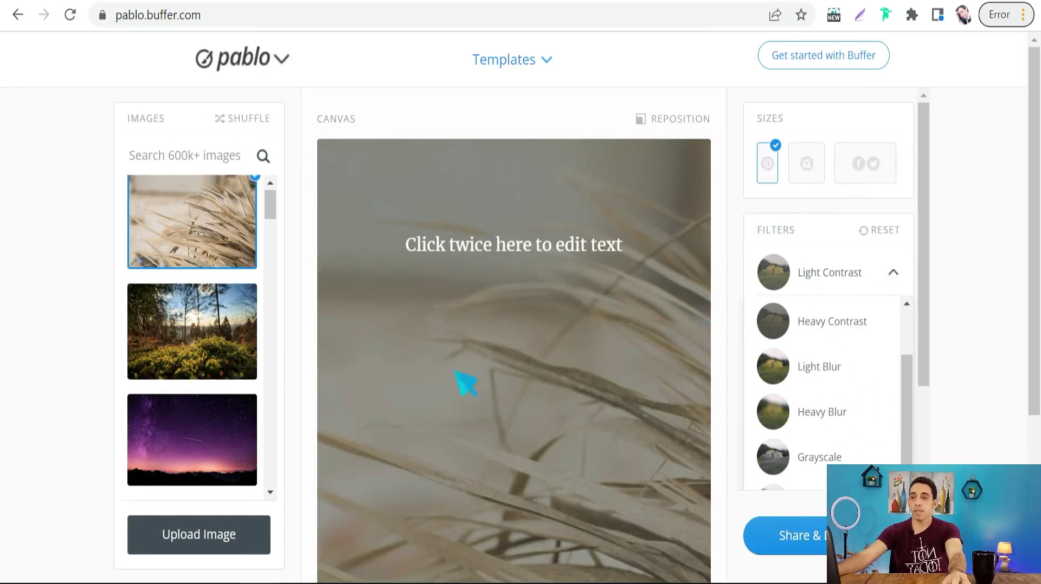
click(974, 267)
scroll(835, 293, down, 2)
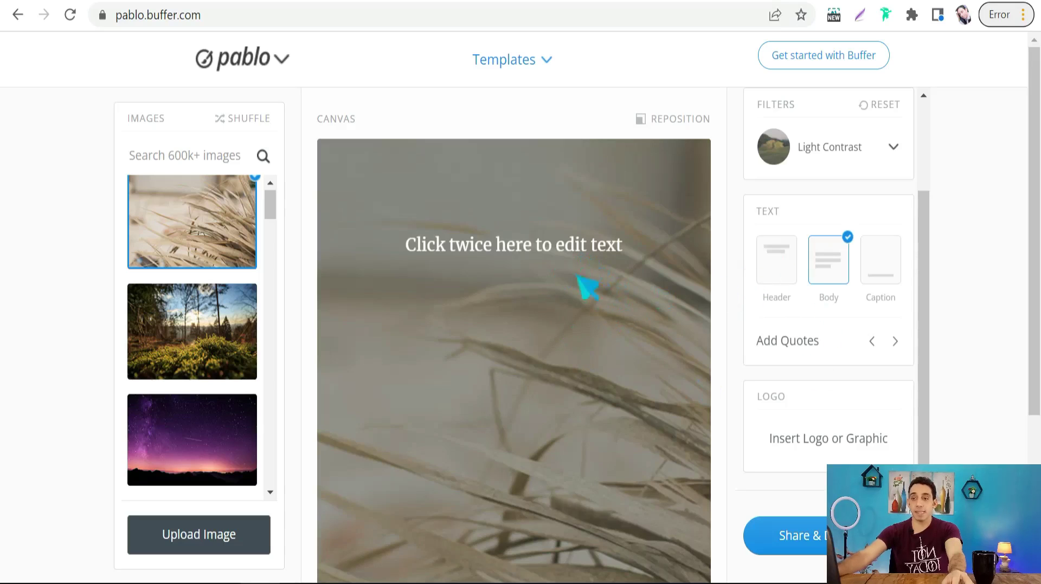
click(784, 285)
- Drag the header text higher on the portrait image and open its Merriweather font list
drag(548, 470, 529, 415)
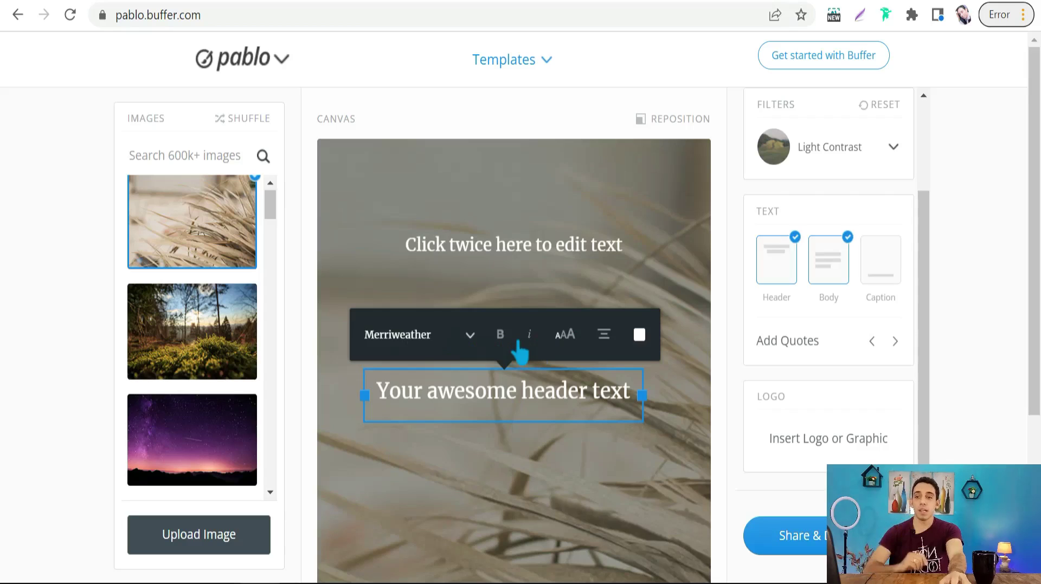
scroll(813, 343, down, 2)
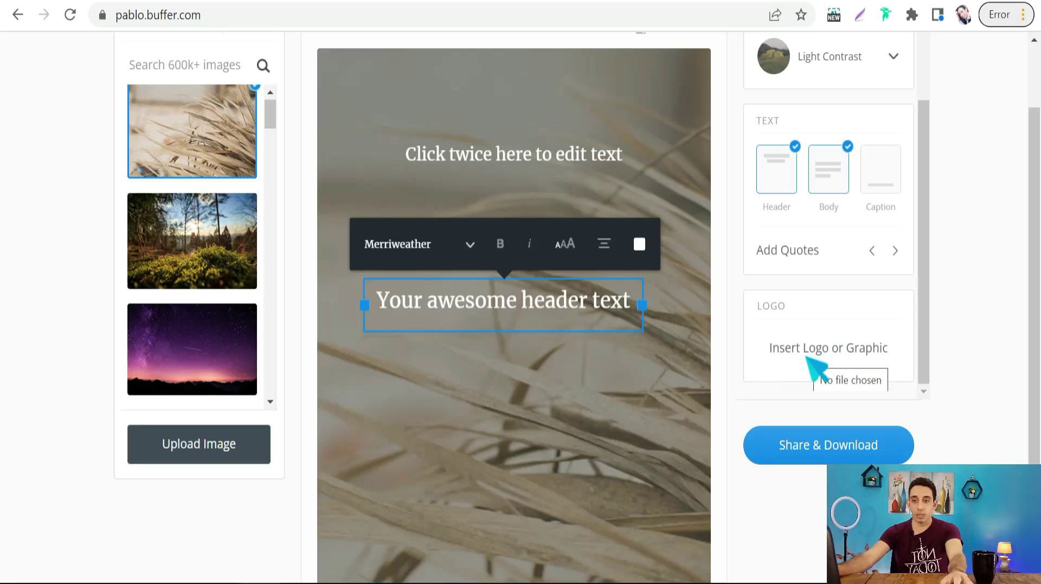
click(470, 245)
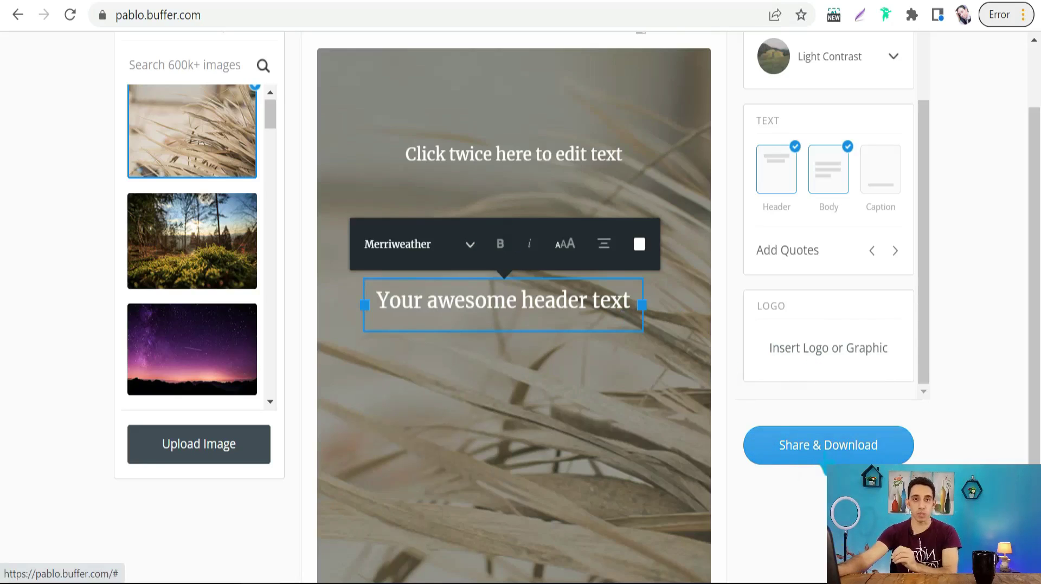
scroll(596, 347, up, 2)
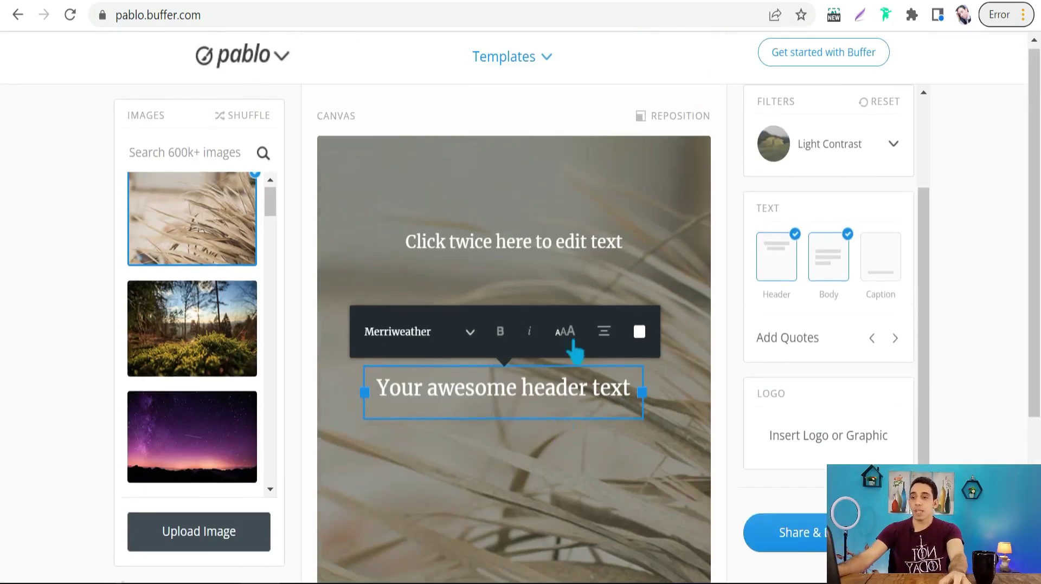
click(404, 336)
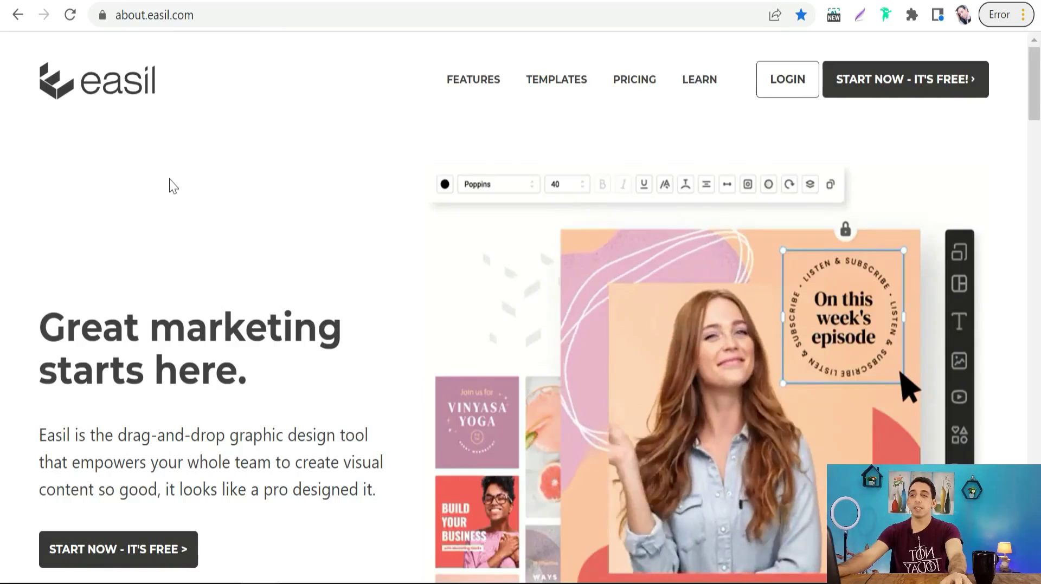
- Switch to the app.easil.com tab showing the Social Media templates catalogue
scroll(163, 195, down, 2)
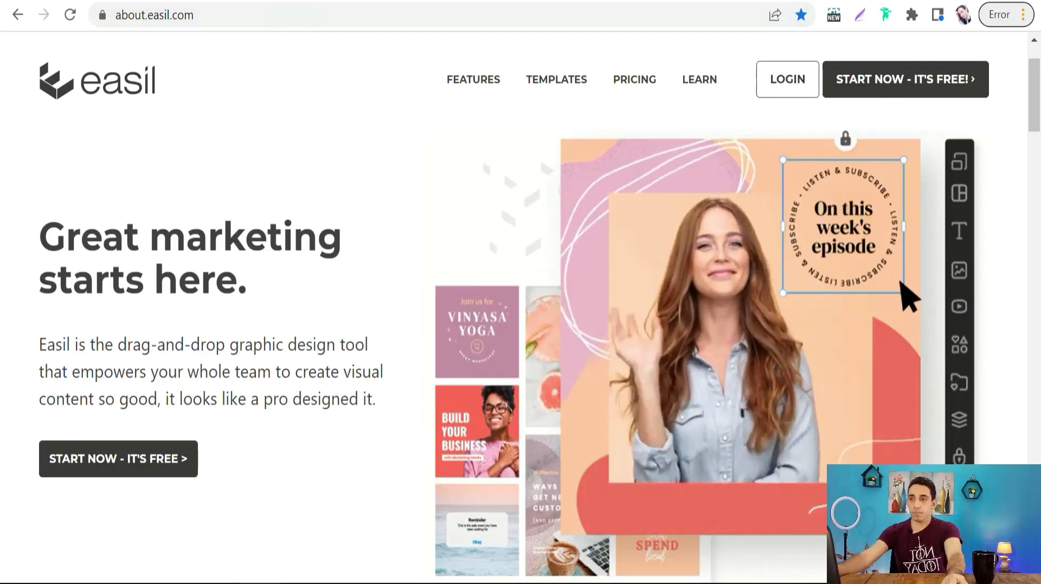
click(336, 1)
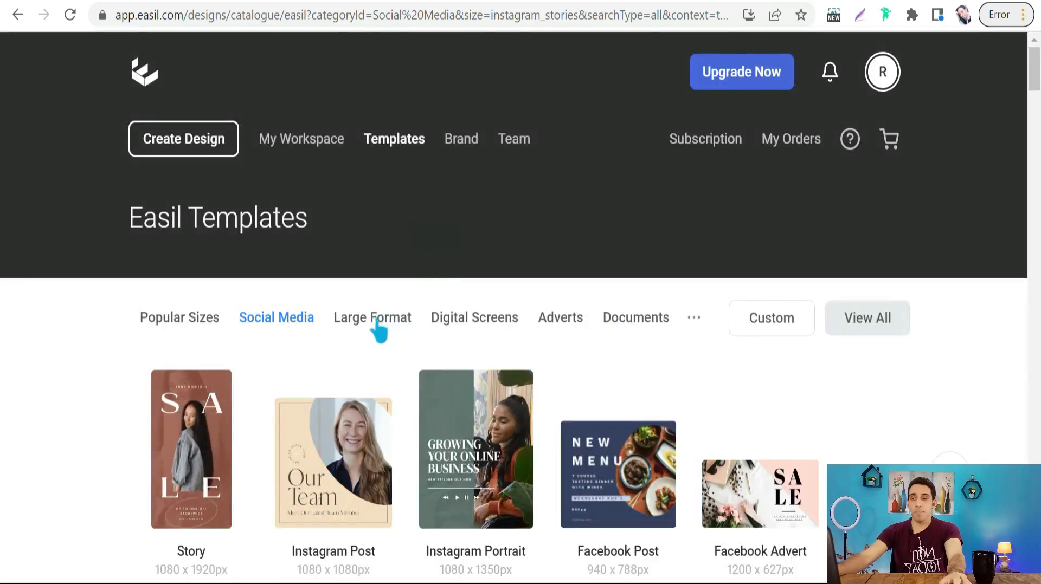
- Change Easil's Social Media template size from Instagram Stories to YouTube Thumbnail
scroll(325, 314, down, 2)
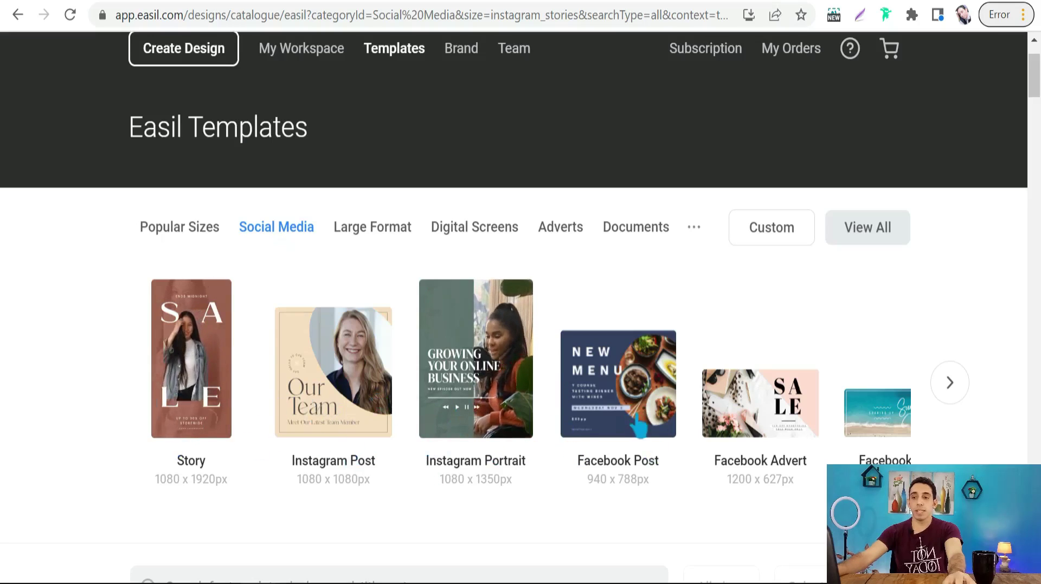
click(951, 391)
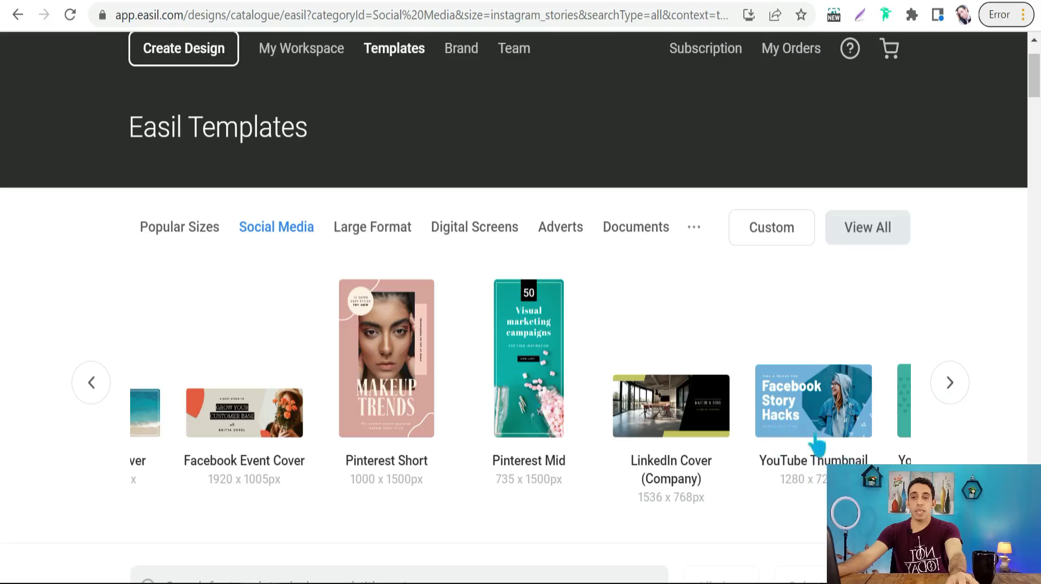
click(813, 401)
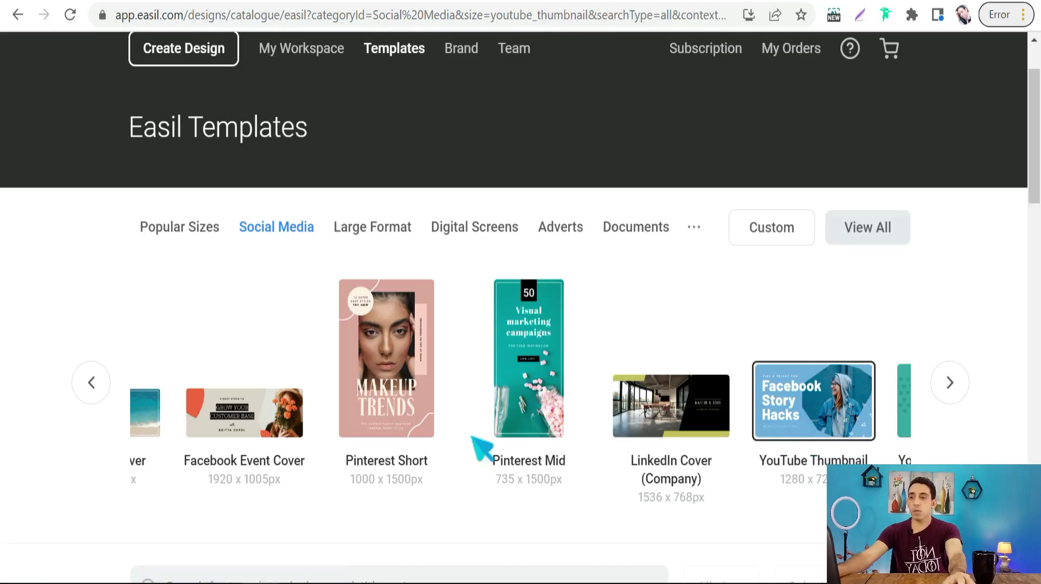
scroll(564, 412, down, 3)
scroll(488, 420, down, 10)
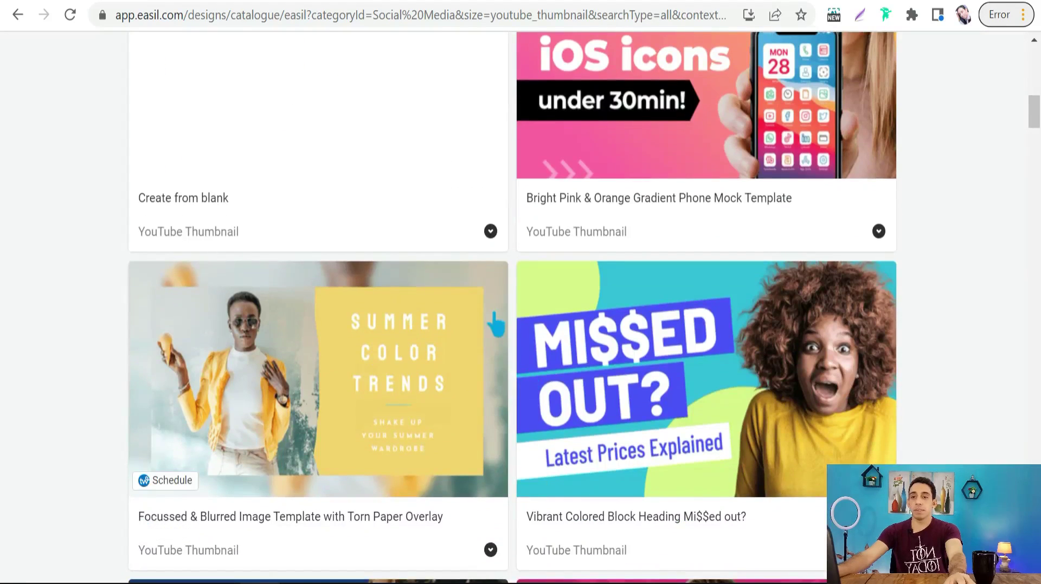
scroll(420, 344, down, 12)
scroll(391, 342, down, 8)
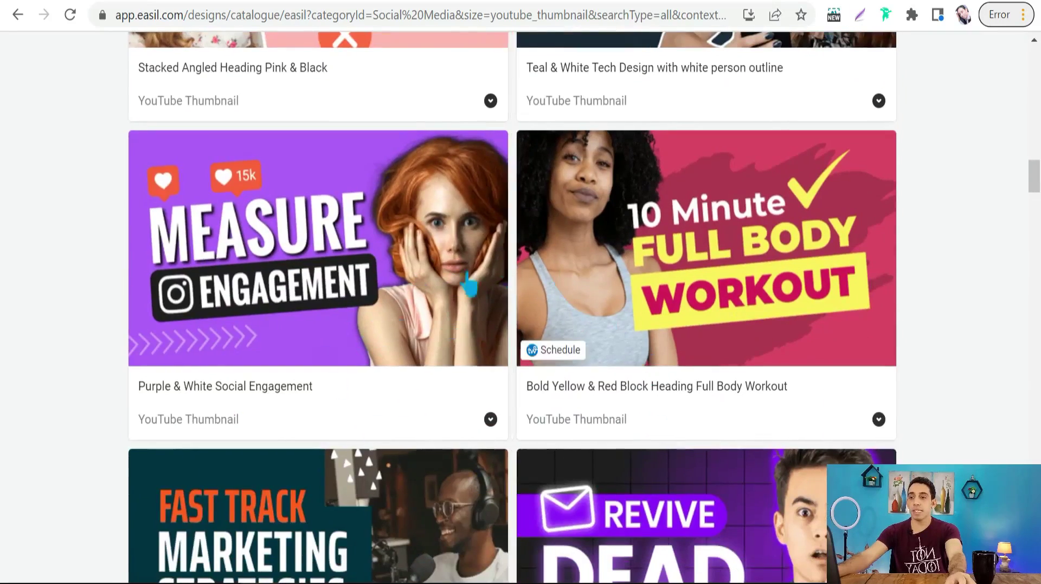
scroll(369, 380, down, 10)
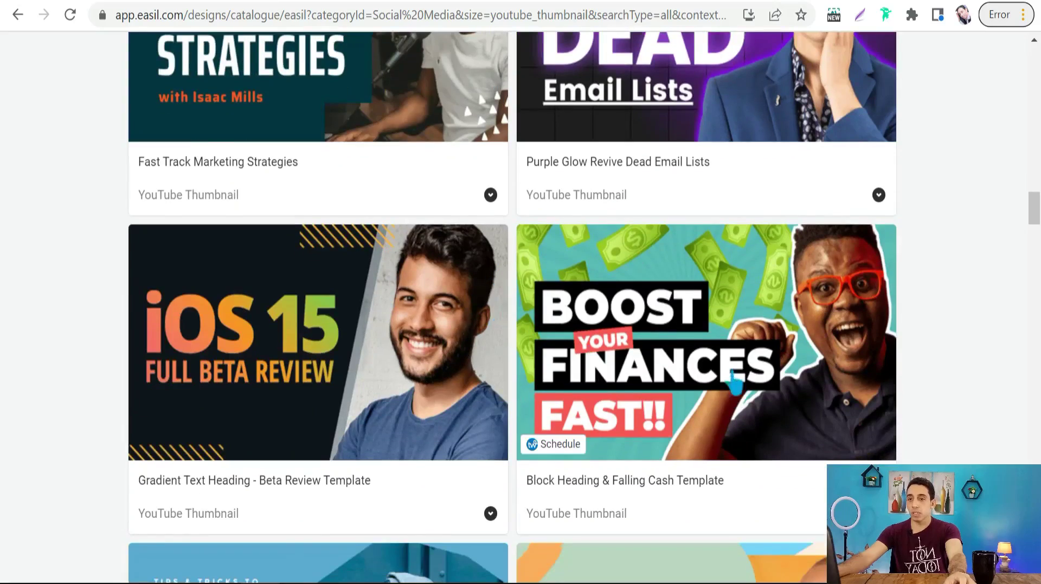
scroll(596, 379, down, 13)
scroll(354, 414, down, 20)
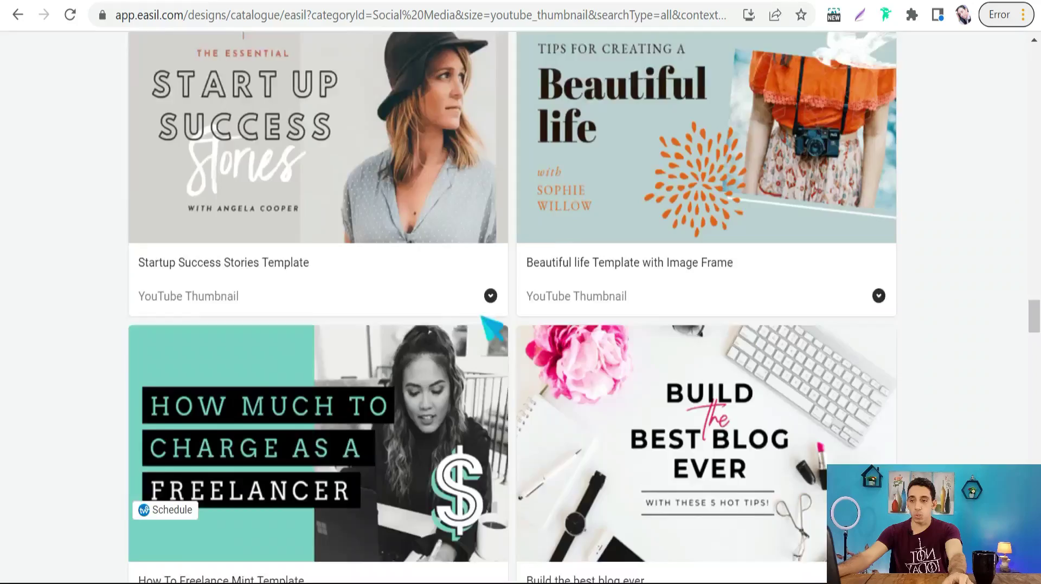
scroll(491, 328, down, 5)
scroll(406, 367, up, 20)
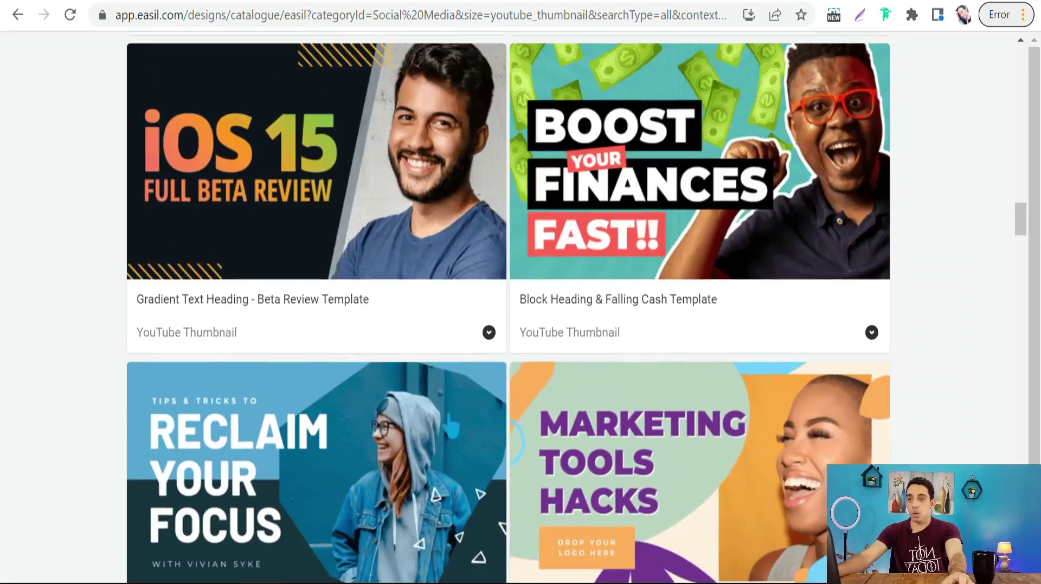
mouse_move(649, 260)
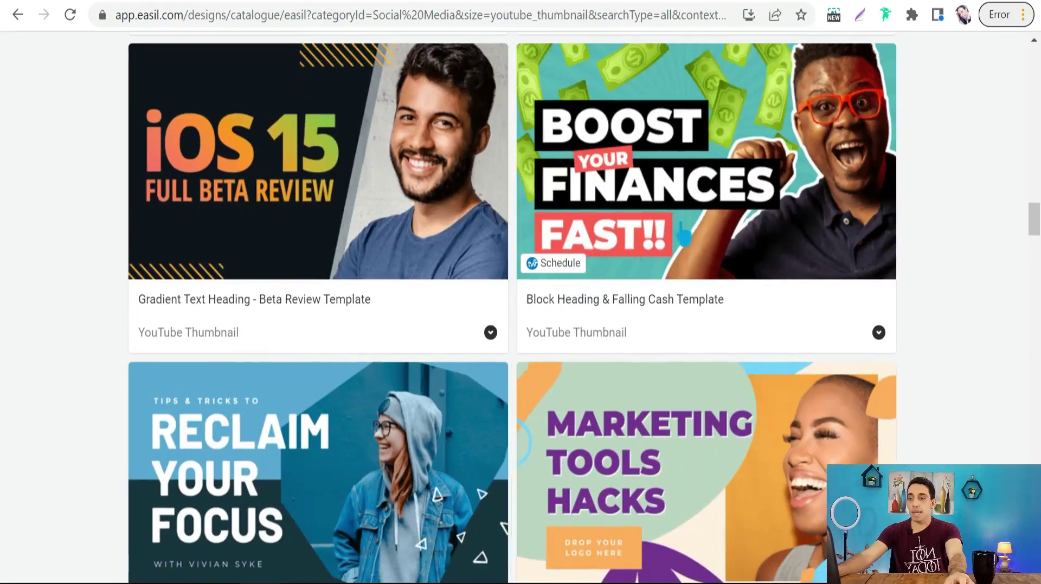
scroll(461, 178, down, 3)
scroll(656, 195, up, 7)
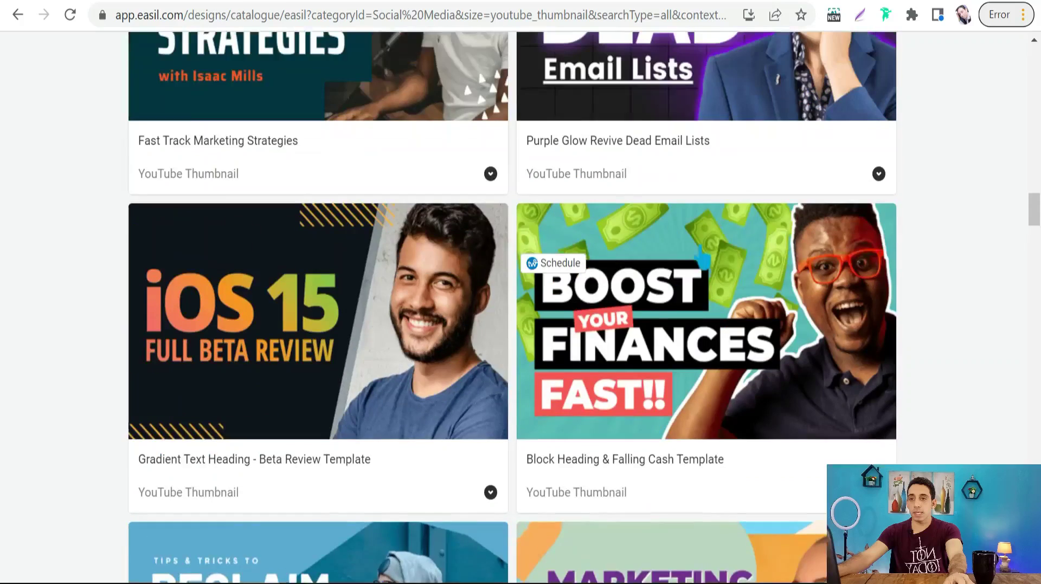
click(727, 297)
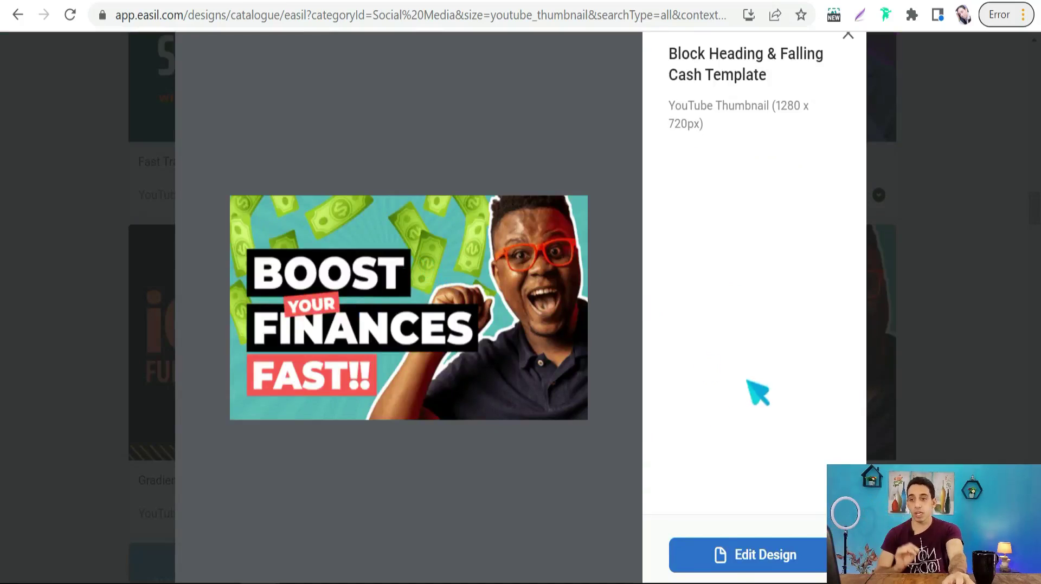
- Open the Block Heading & Falling Cash template in the editor as a 1280 x 720px thumbnail
click(737, 560)
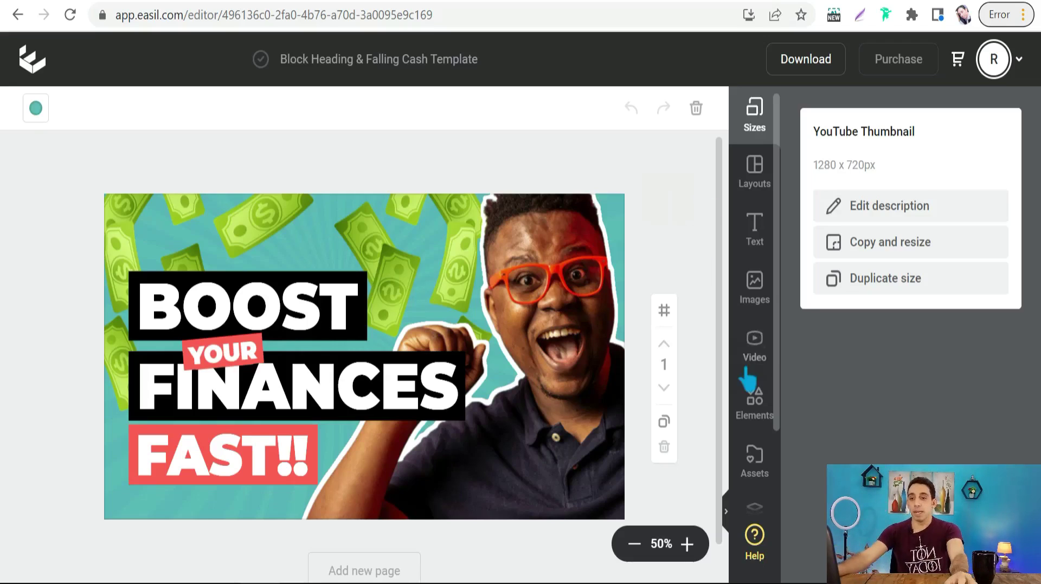
- Show the design's layers, expand Header, and toggle the YOUR text layer off and on
scroll(755, 379, down, 2)
click(759, 429)
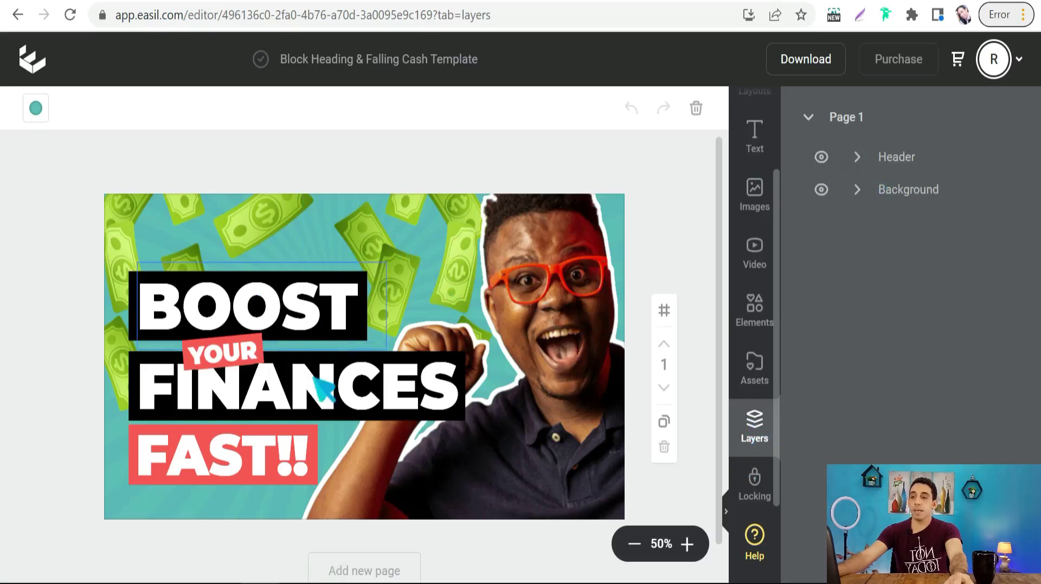
click(857, 159)
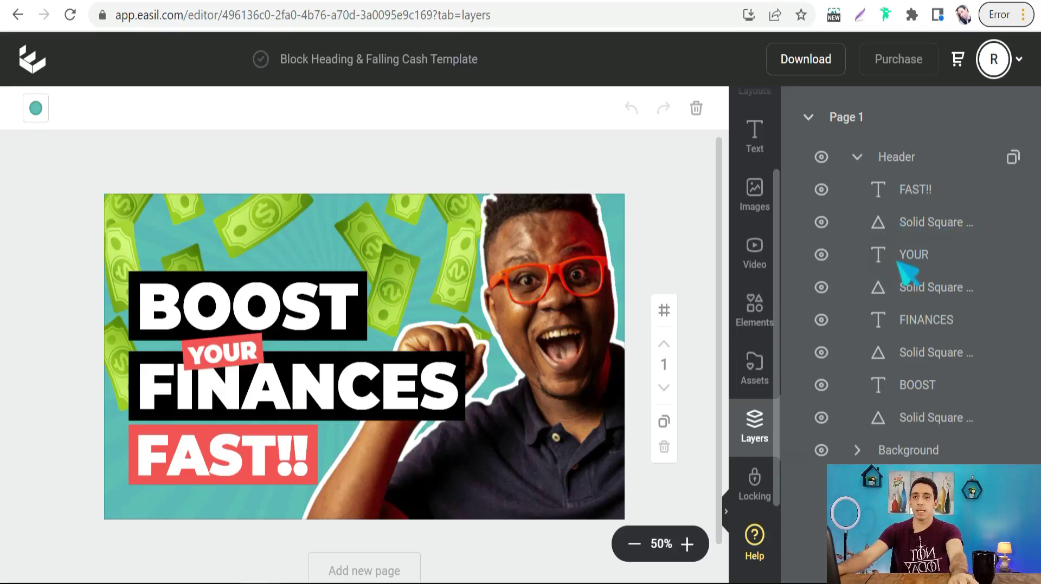
click(822, 256)
click(821, 256)
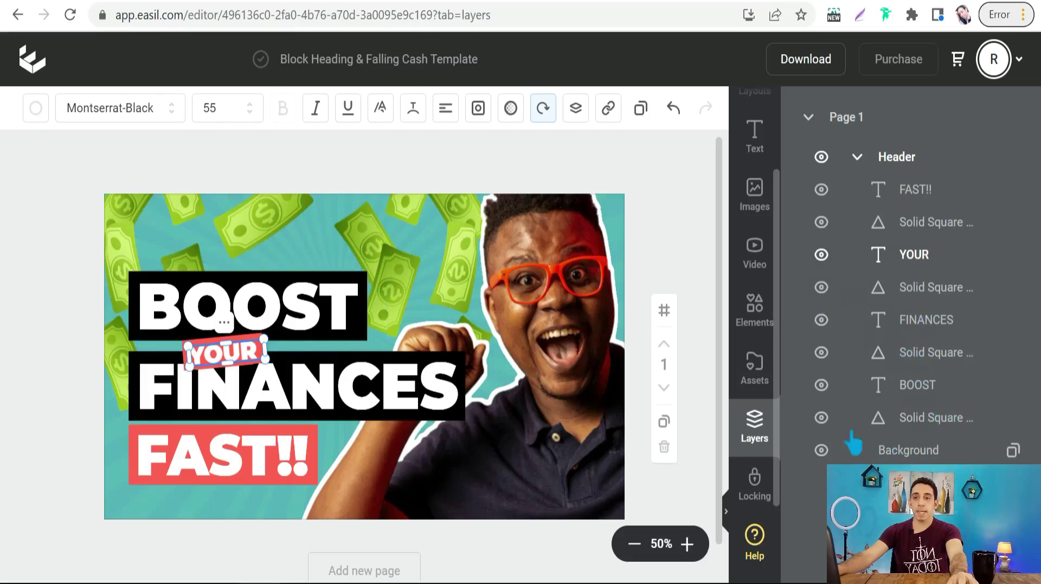
- Collapse the Header group, expand Background, and hide its Rays layer
click(809, 118)
click(809, 117)
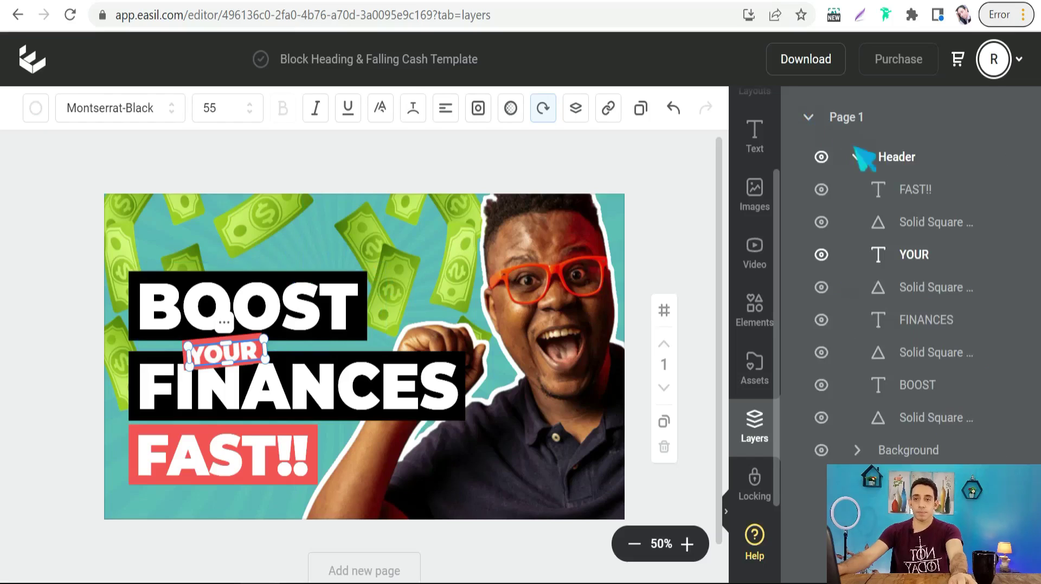
click(857, 158)
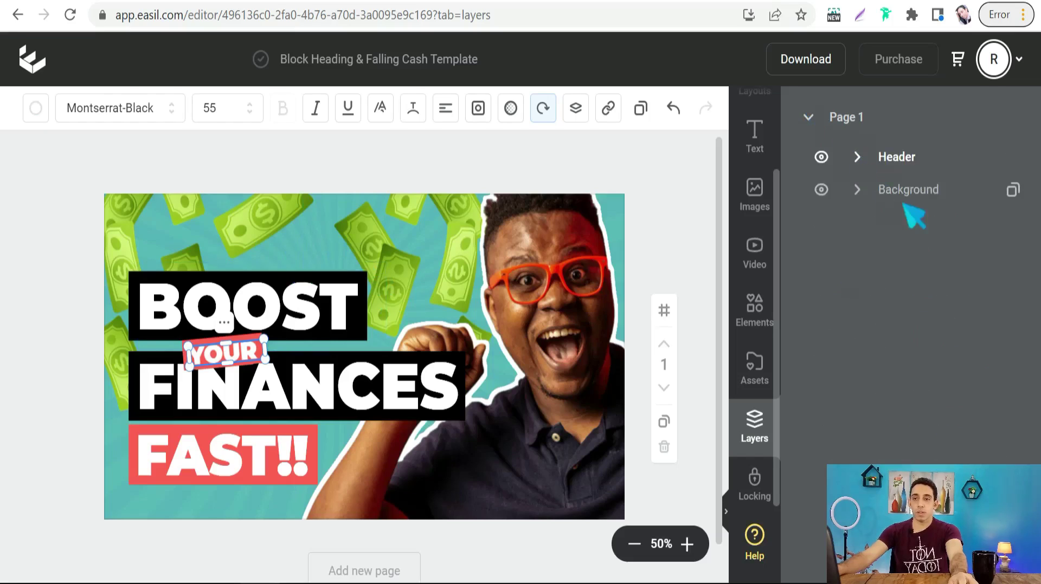
click(857, 189)
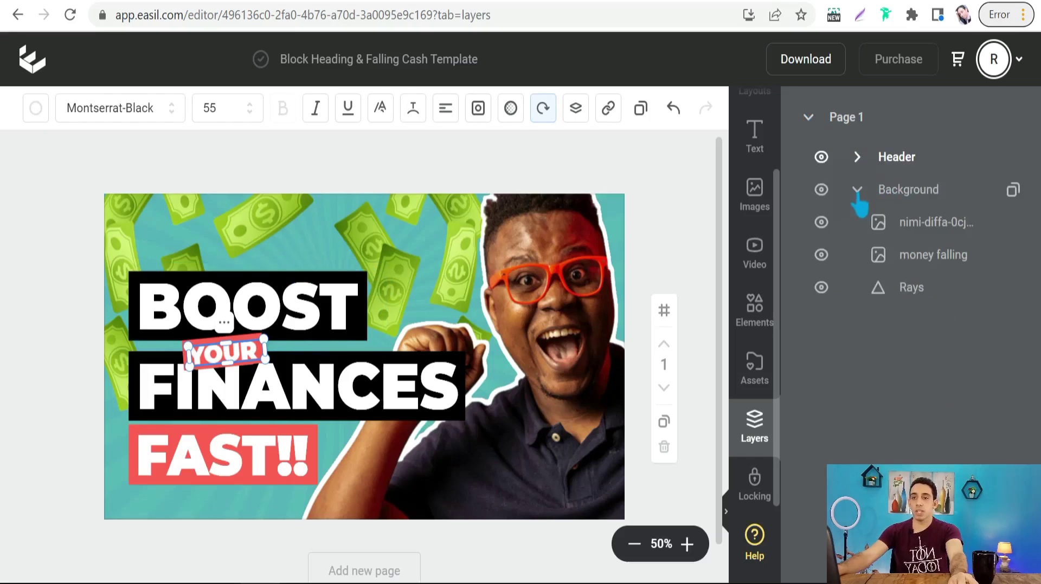
click(821, 287)
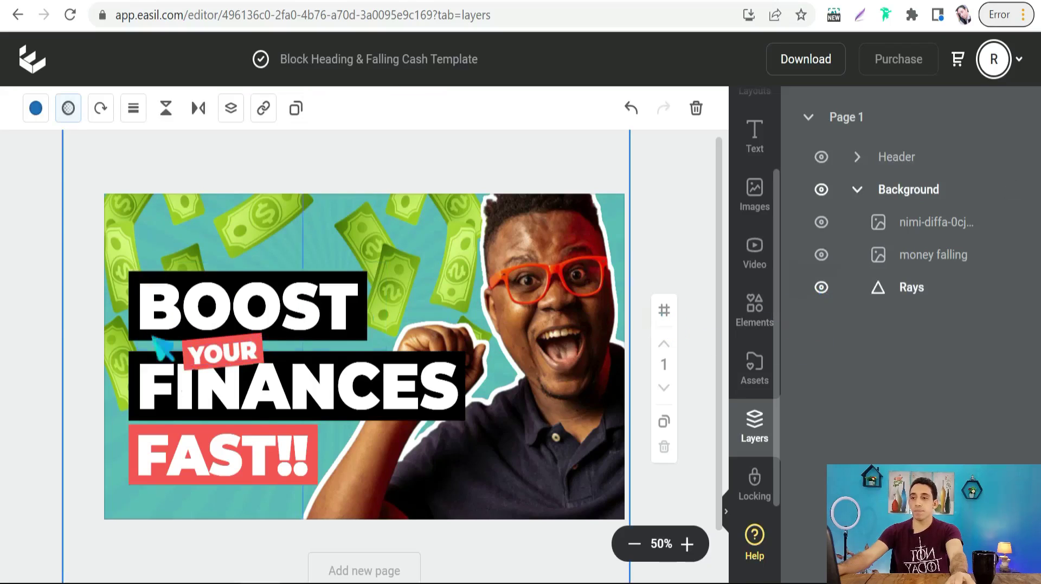
click(21, 220)
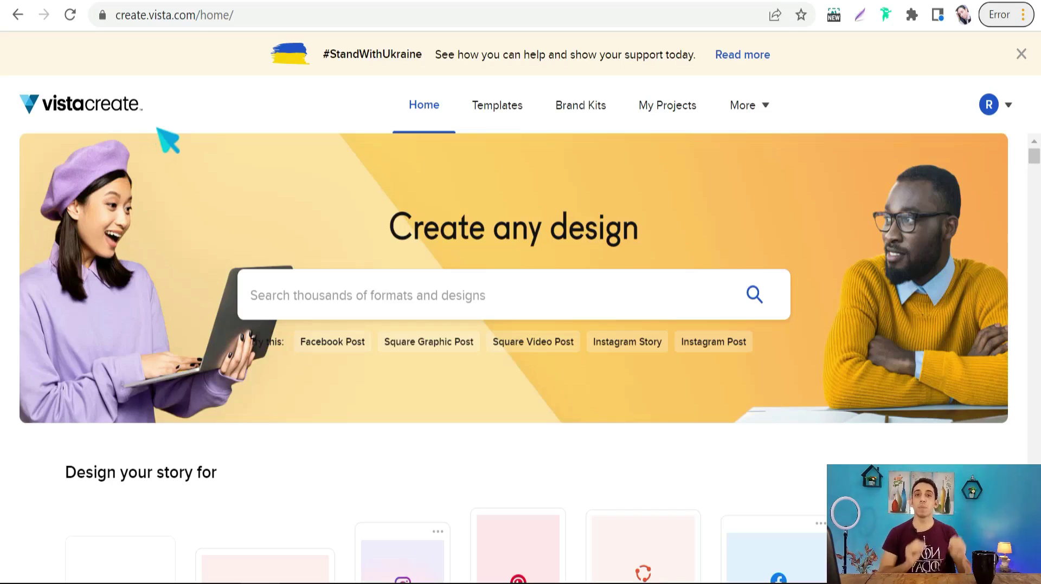
- Open the Top 5 Horror Stories design from My recent designs
scroll(169, 140, down, 6)
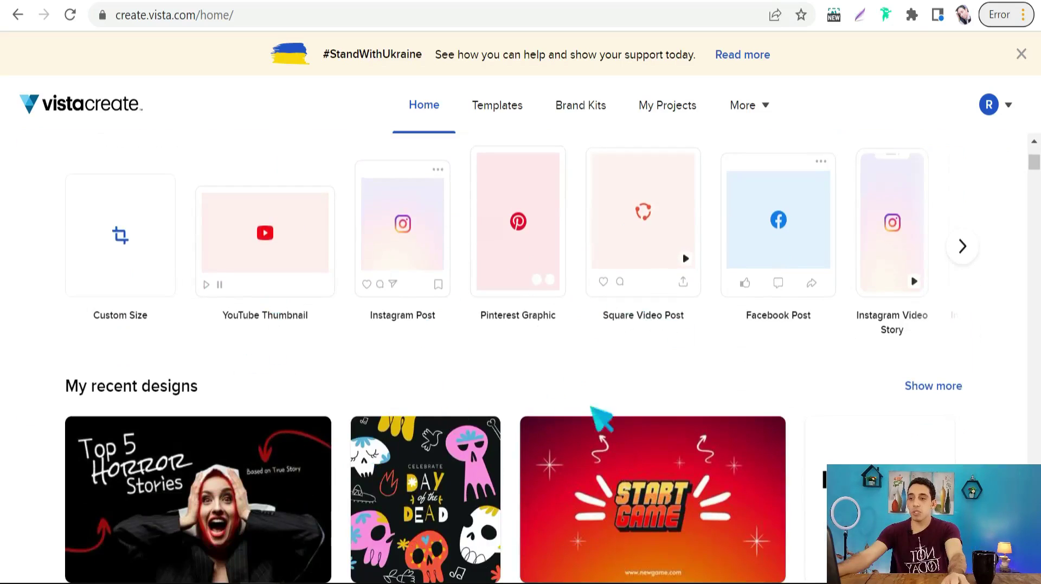
scroll(302, 304, down, 5)
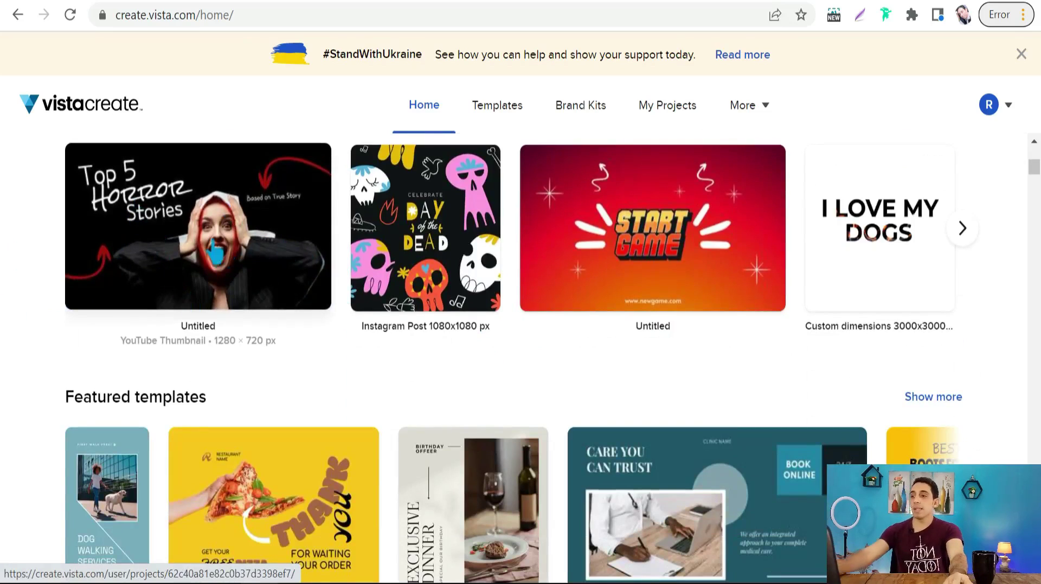
click(169, 237)
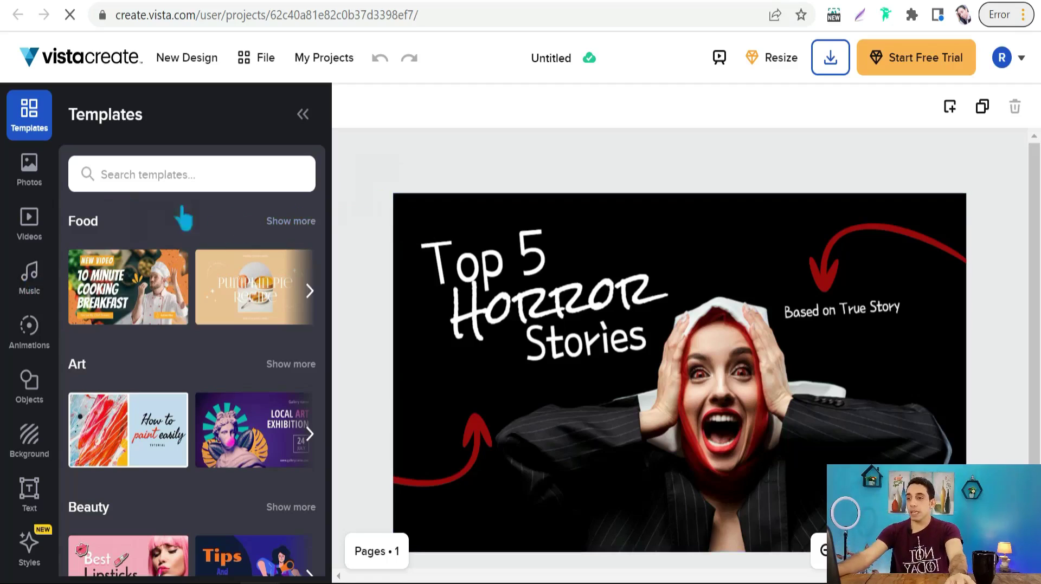
- Add the trending blonde woman stock photo and drag it toward the upper left
click(31, 179)
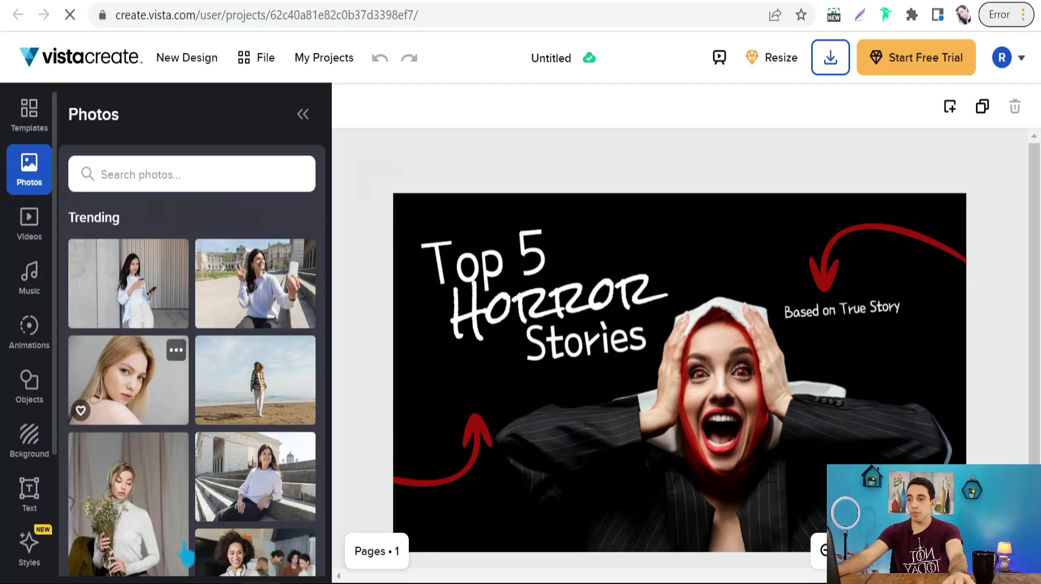
click(133, 403)
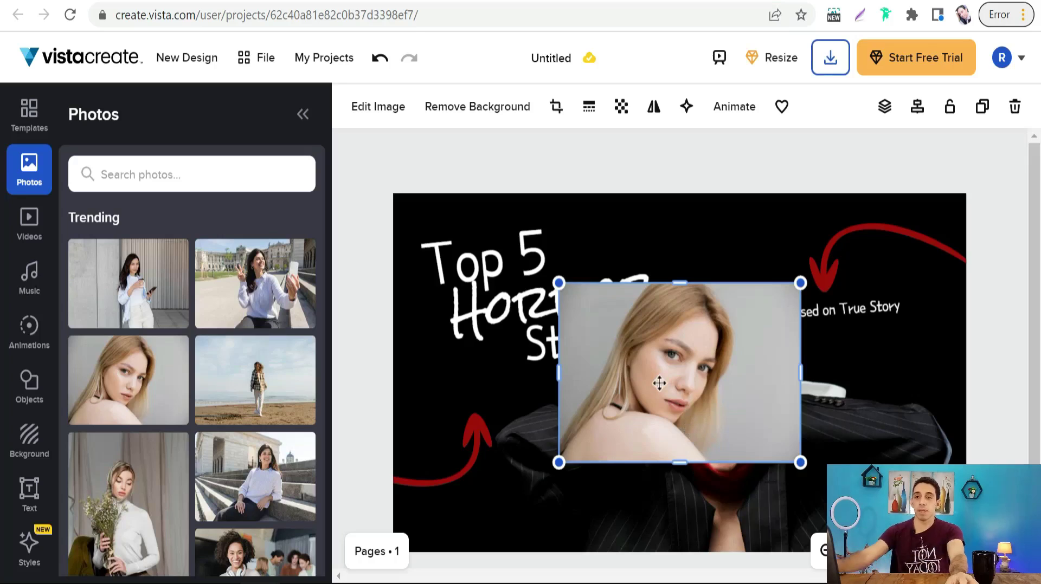
drag(658, 385, 517, 350)
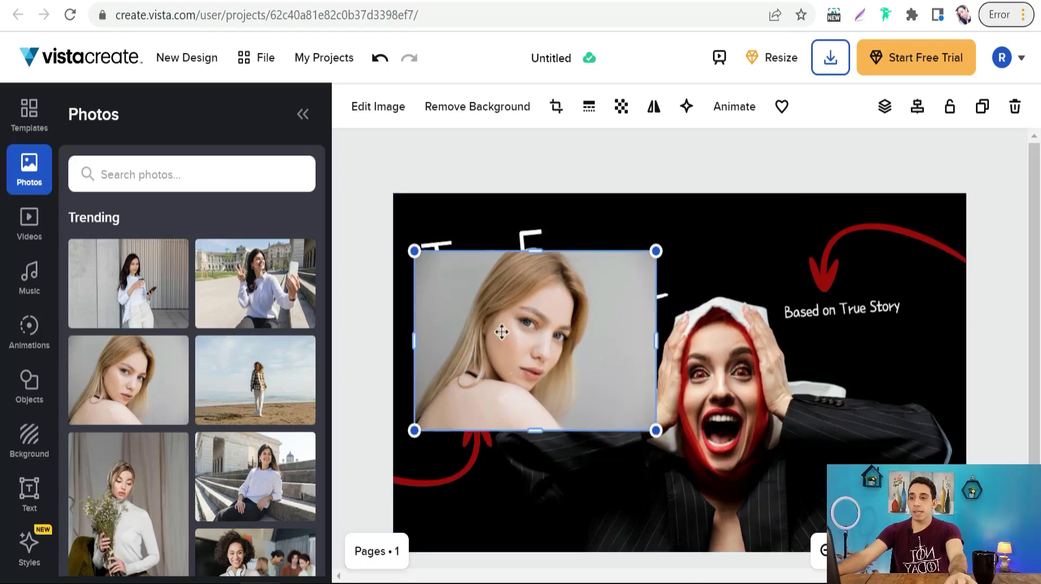
- Remove the blonde woman photo's background, shift her right and down, and show page thumbnails
click(477, 108)
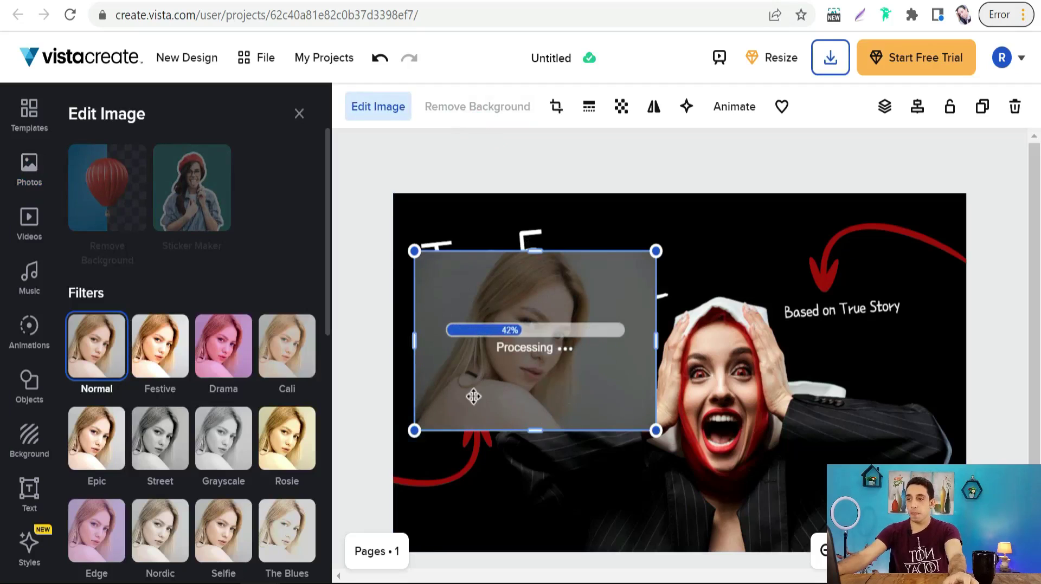
drag(514, 374, 499, 395)
scroll(548, 379, down, 2)
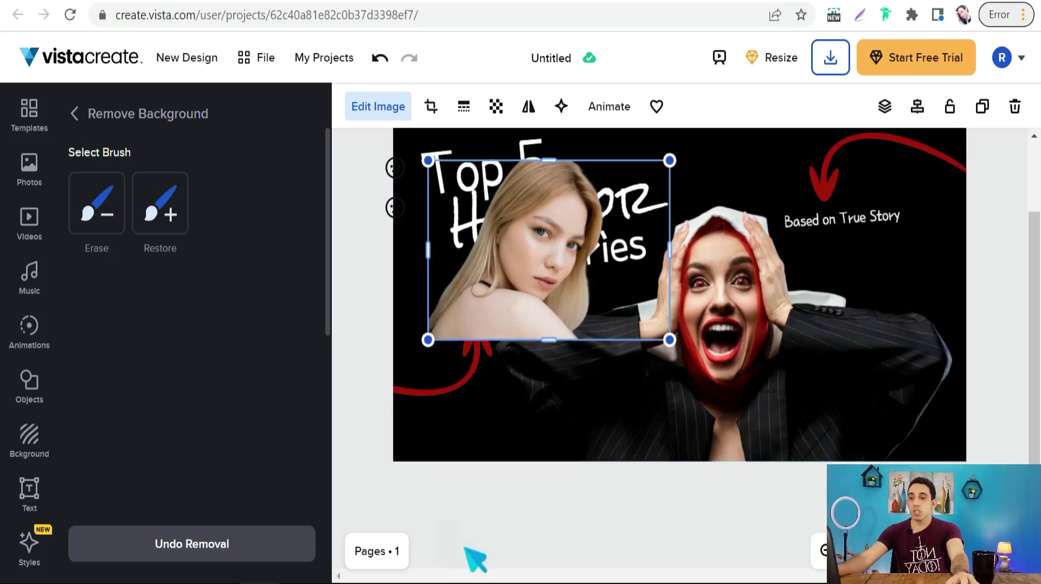
click(391, 554)
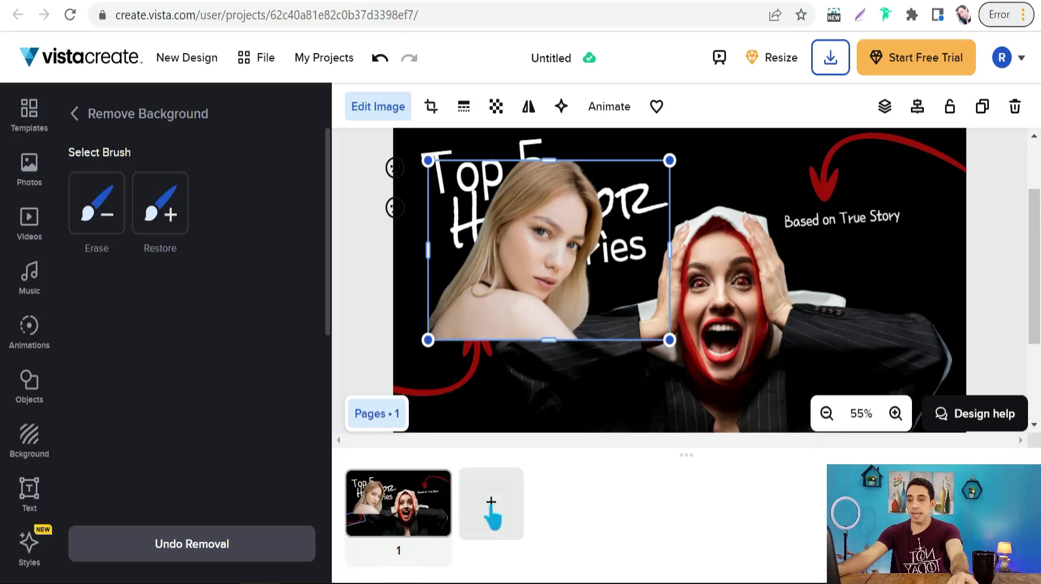
- Add page 2 with an enlarged 'Photo text' heading placed up-left, then bring up Download options
click(491, 504)
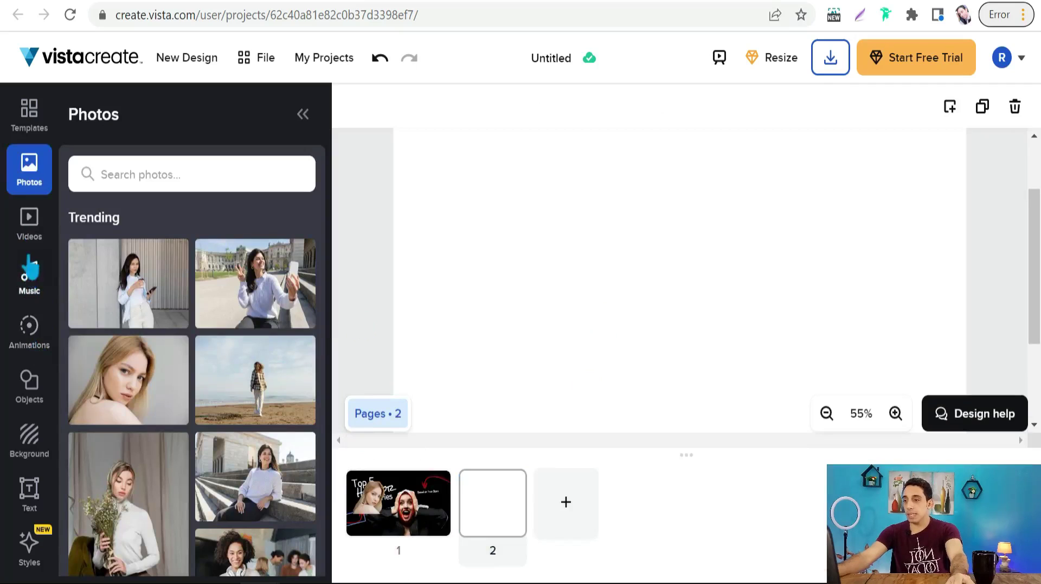
scroll(31, 392, down, 1)
scroll(32, 368, down, 3)
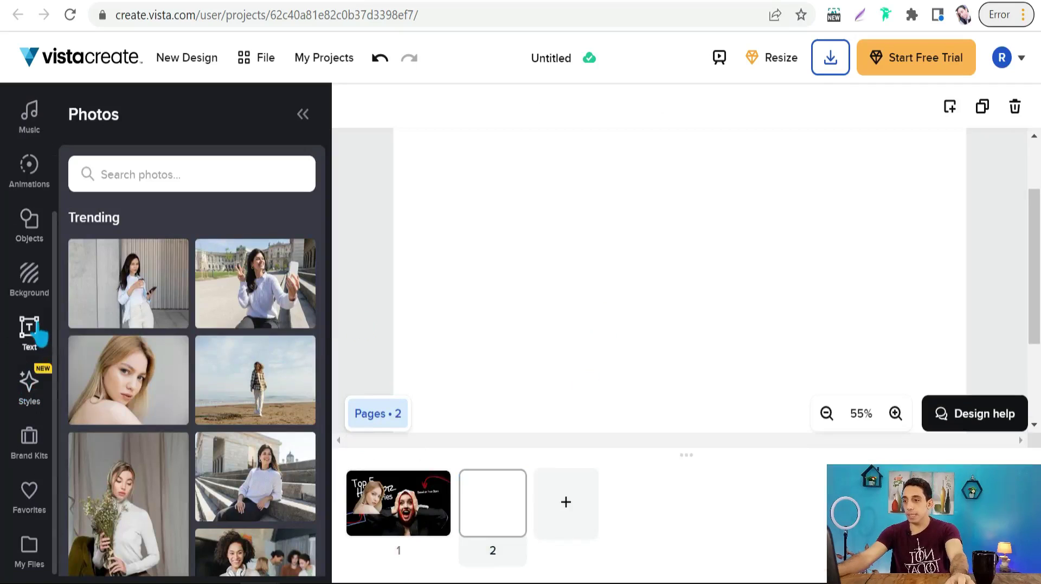
click(32, 334)
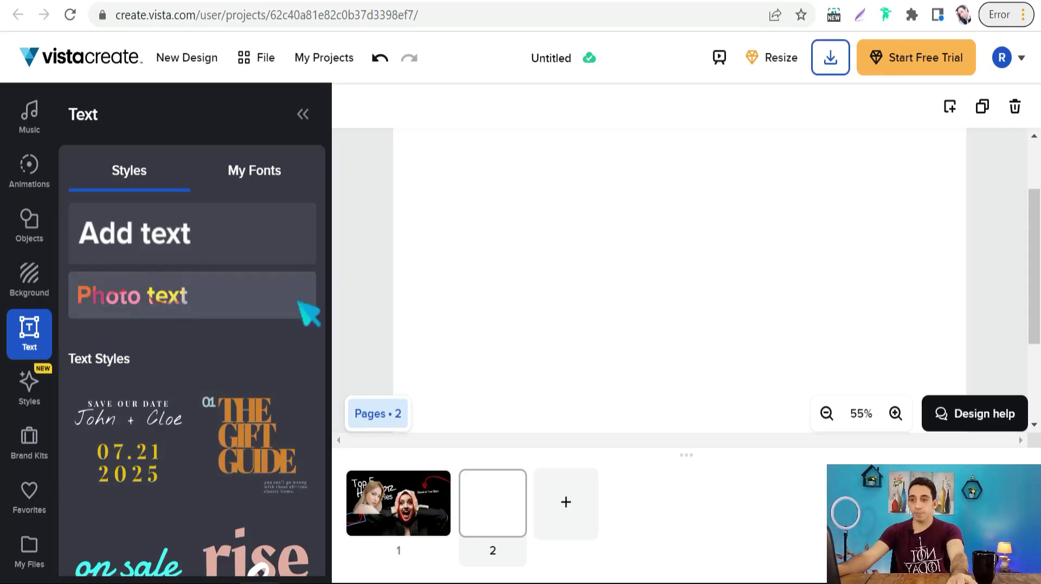
click(170, 309)
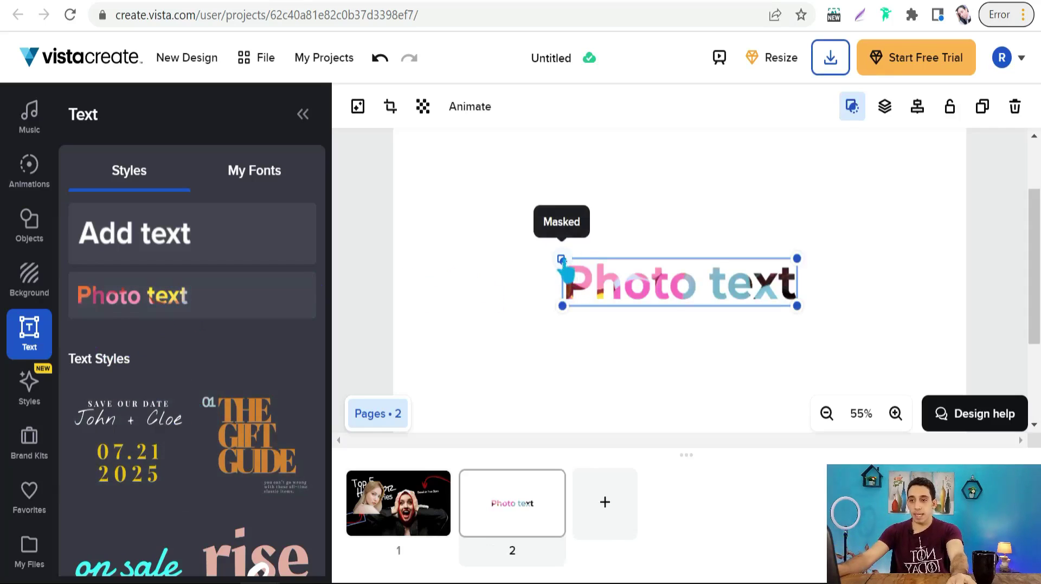
drag(796, 259, 917, 213)
drag(747, 293, 698, 251)
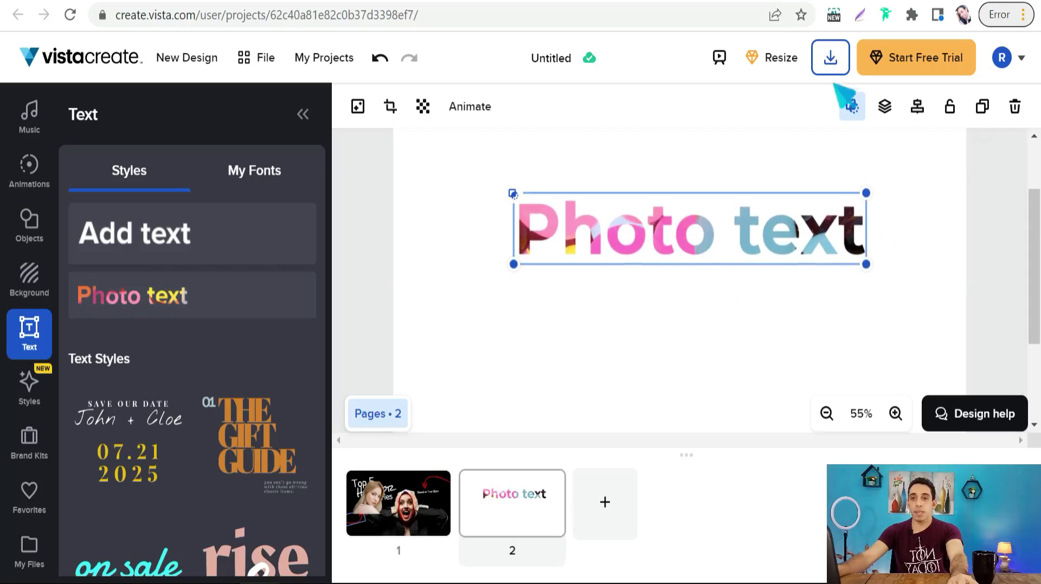
click(829, 60)
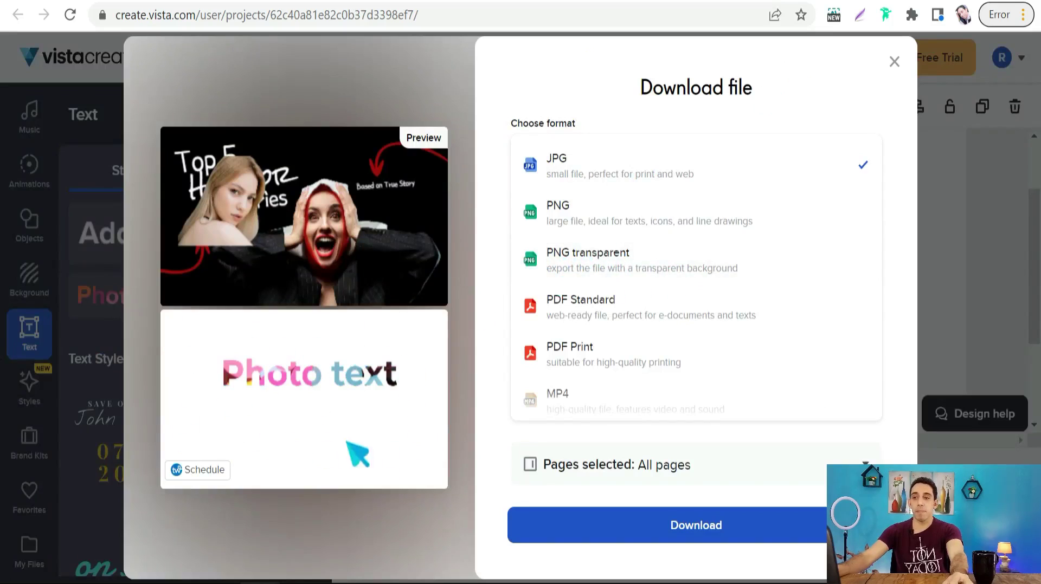
- Download all pages as JPG, saved as Untitled.zip
click(695, 528)
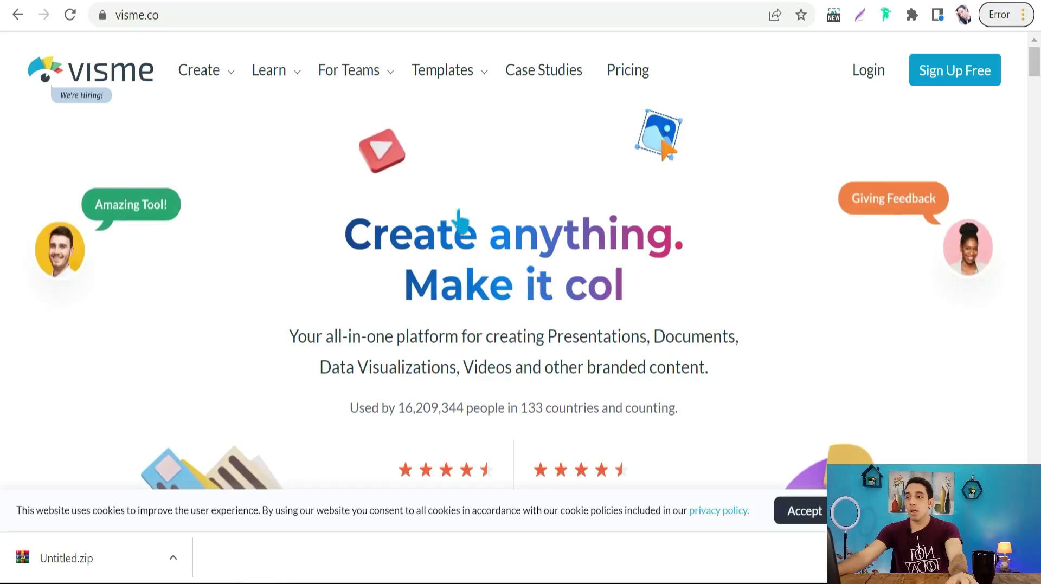
- Scroll through Visme's pricing plan cards
scroll(514, 261, down, 5)
scroll(332, 317, down, 5)
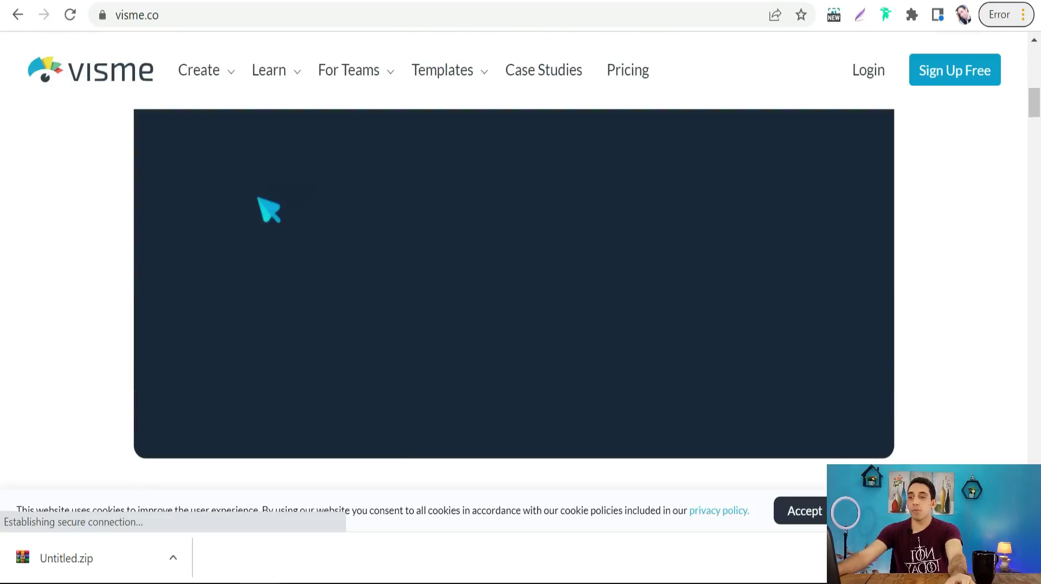
scroll(267, 209, up, 9)
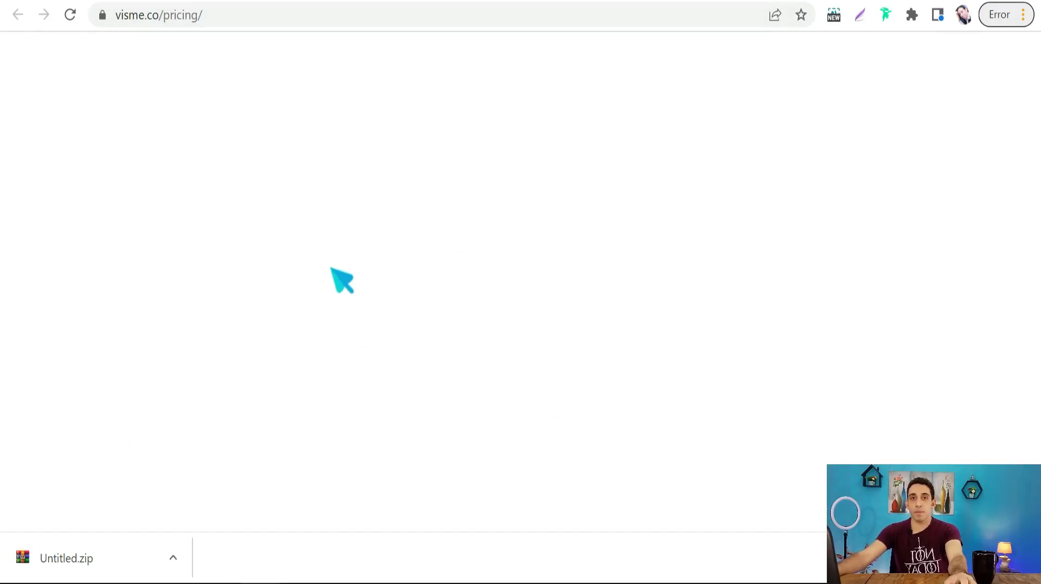
scroll(332, 269, down, 6)
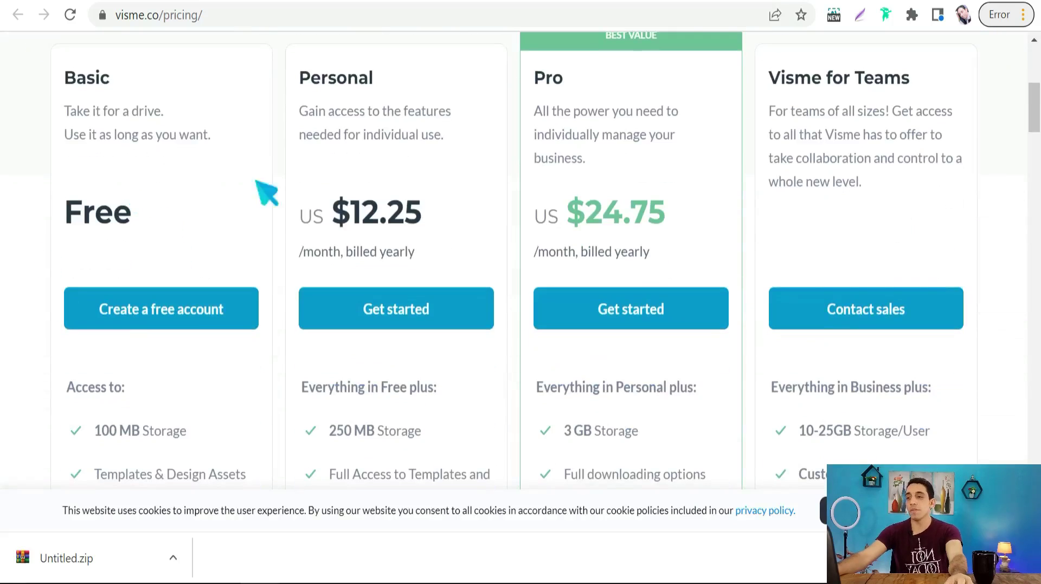
scroll(142, 217, down, 2)
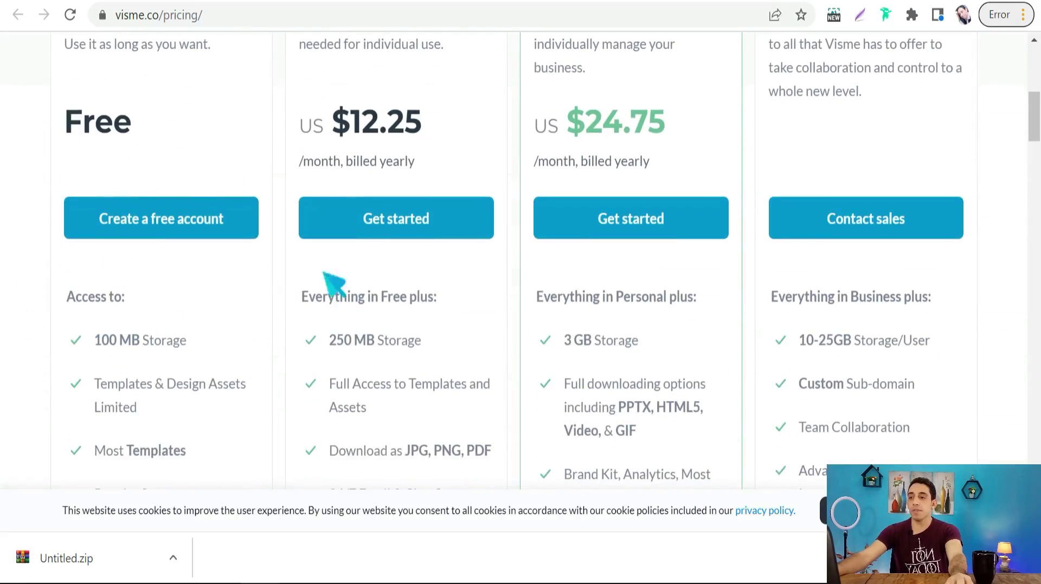
scroll(179, 385, up, 3)
scroll(231, 287, up, 5)
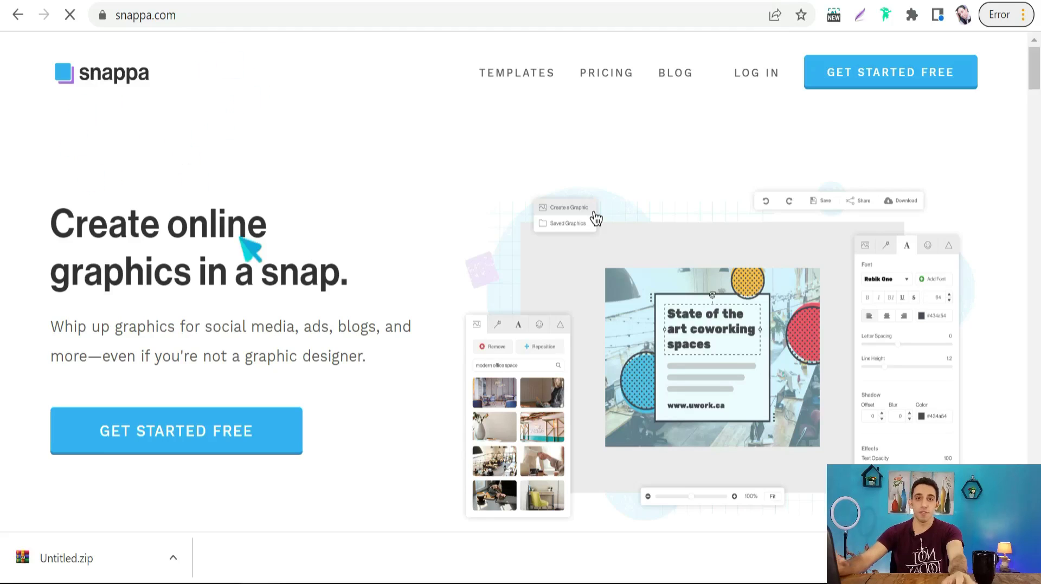
- Scroll Snappa's home page, then go to the zsuite.io pricing page
scroll(337, 330, down, 3)
scroll(393, 269, up, 3)
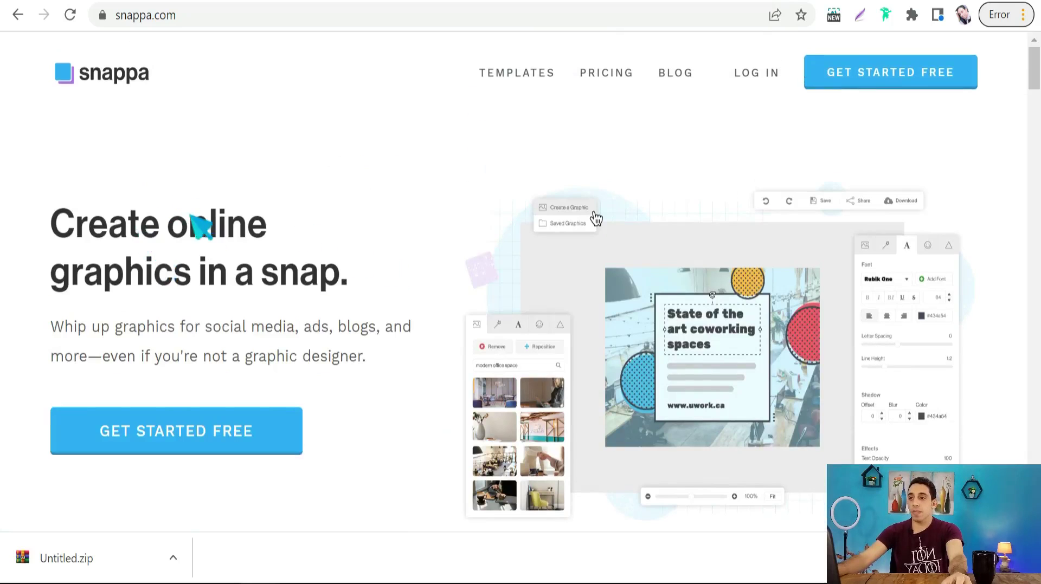
click(682, 5)
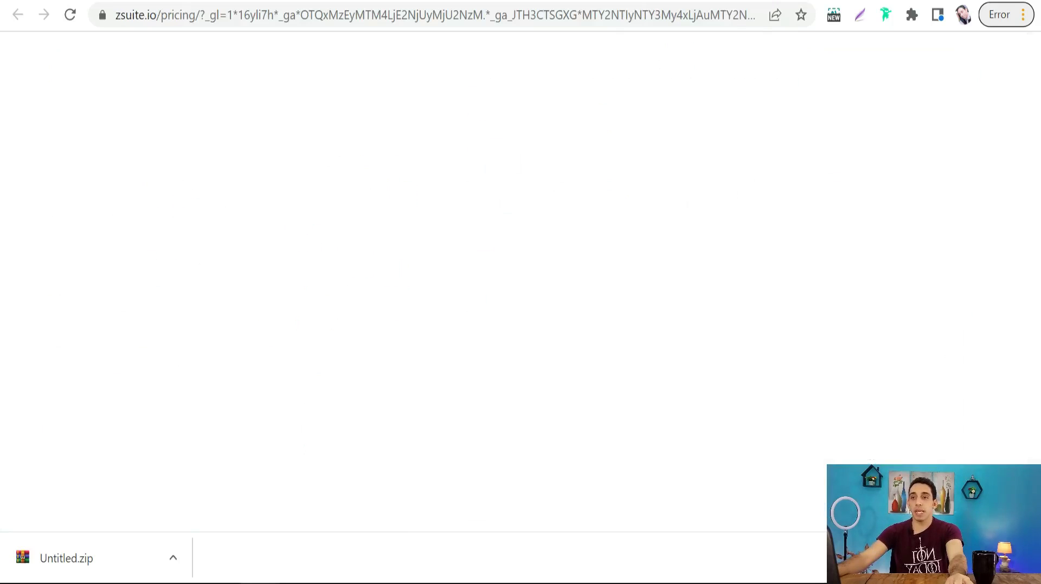